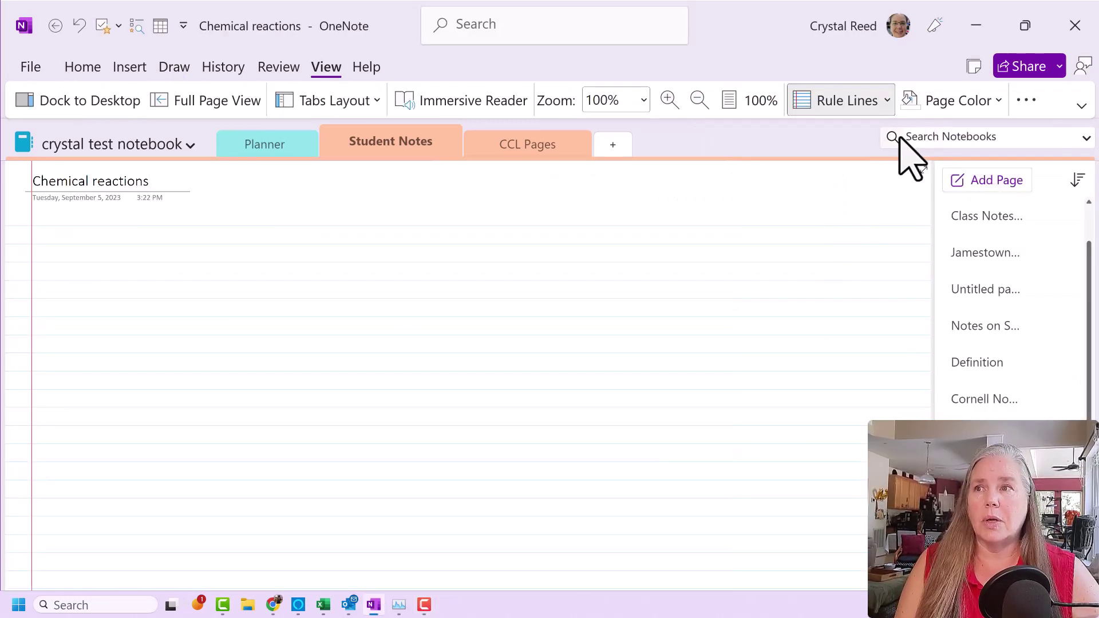
Step: Set the Chemical reactions page's paper size to A4 portrait (8.27" by 11.69")
click(1027, 100)
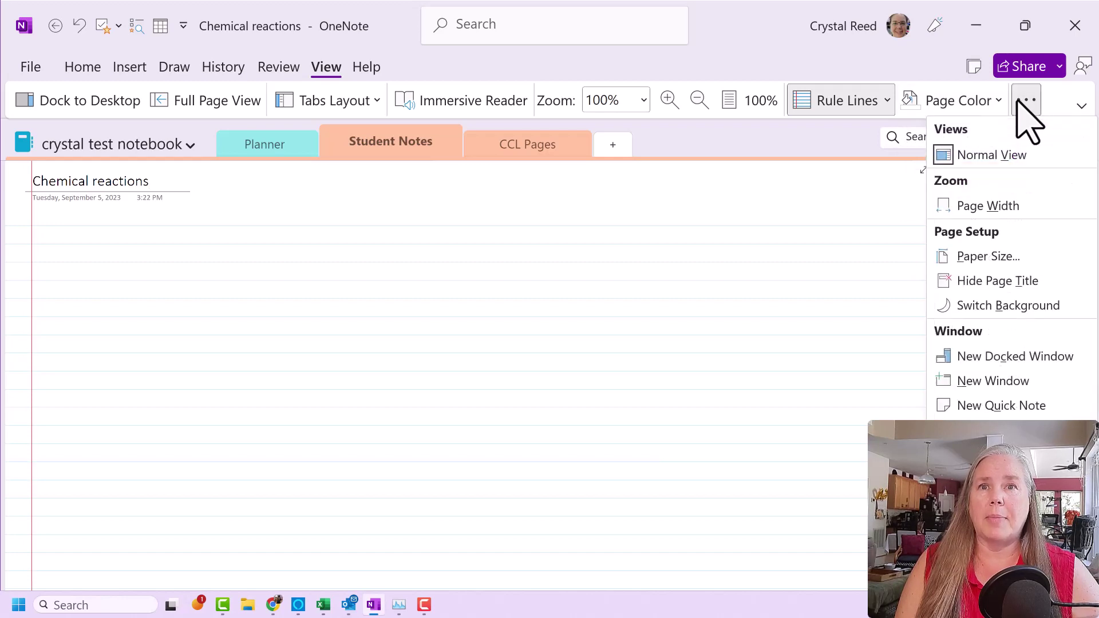
click(971, 276)
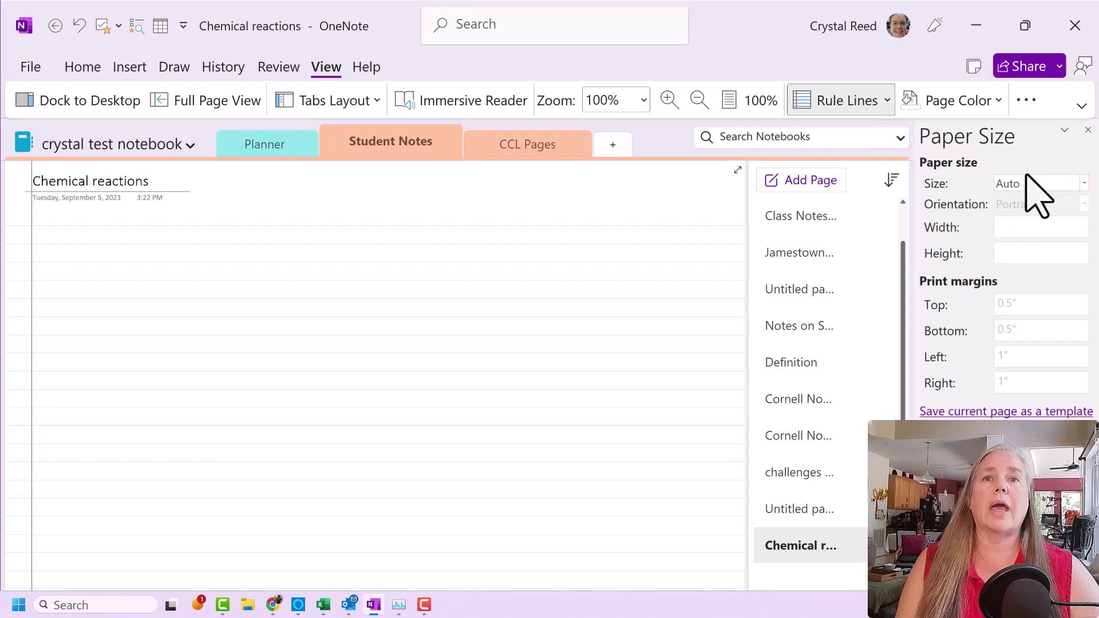
click(1066, 187)
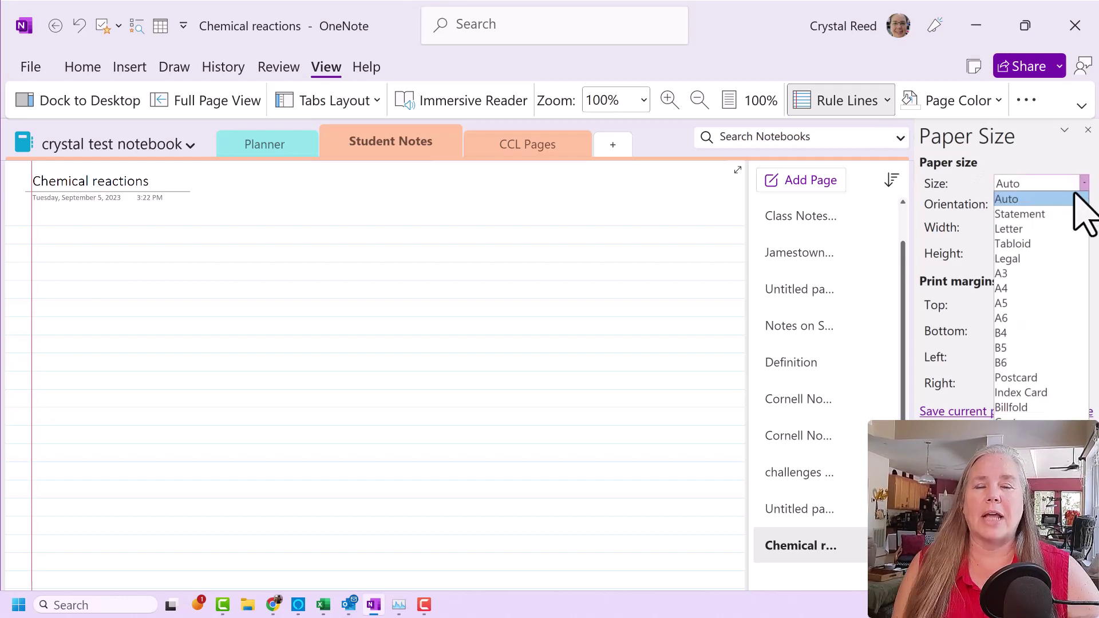
click(1051, 288)
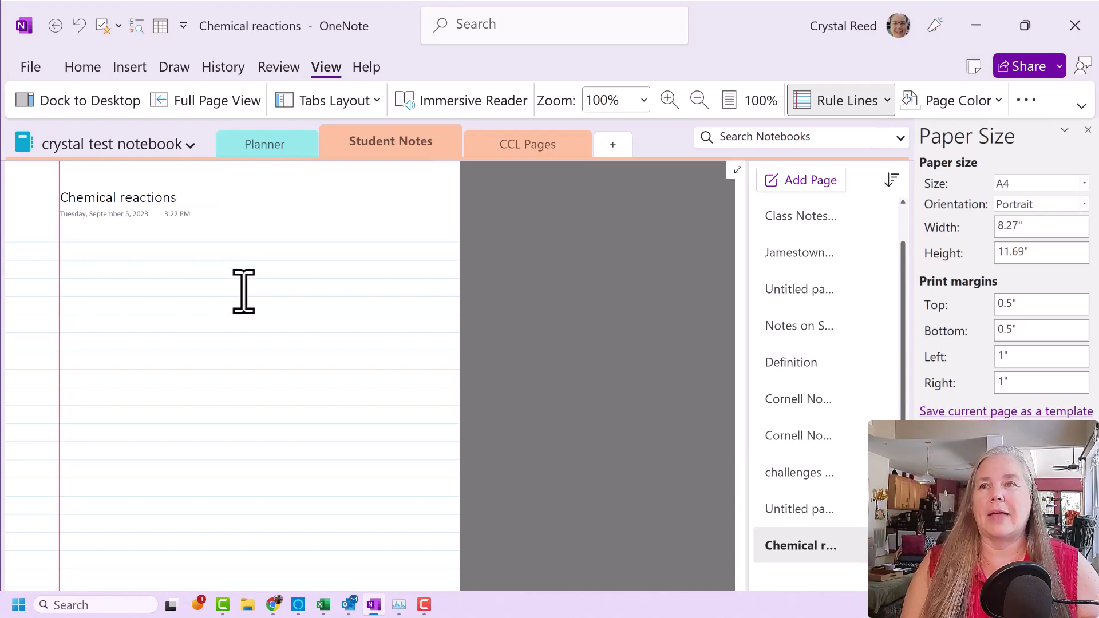
Step: Zoom out, try Legal then B5 paper sizes, and undo back to A4
key(ctrl+alt+minus)
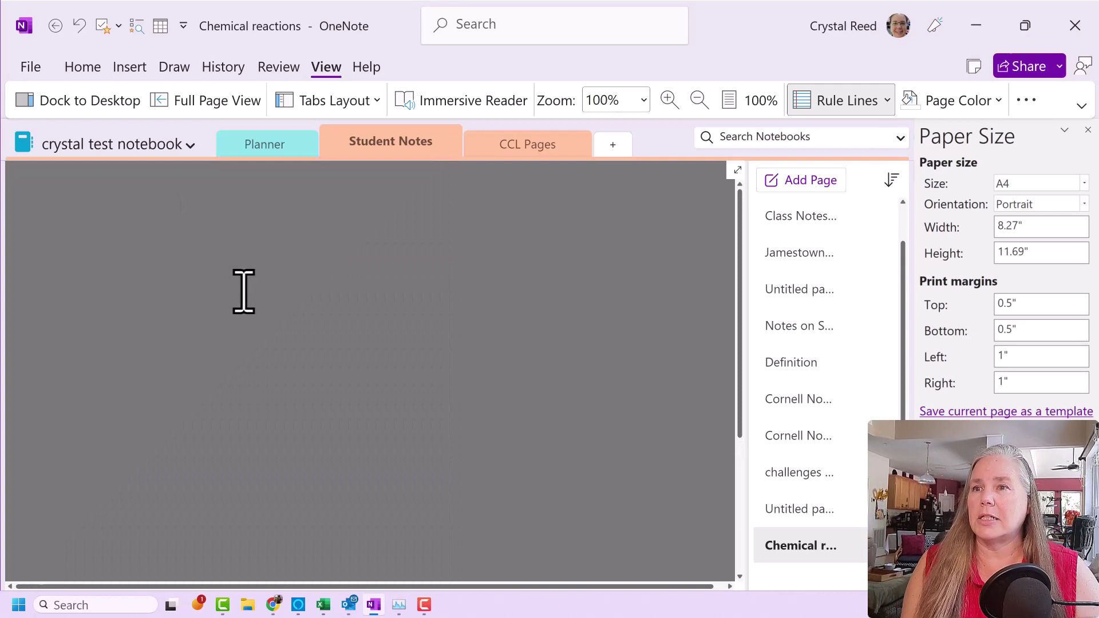
scroll(244, 292, down, 2)
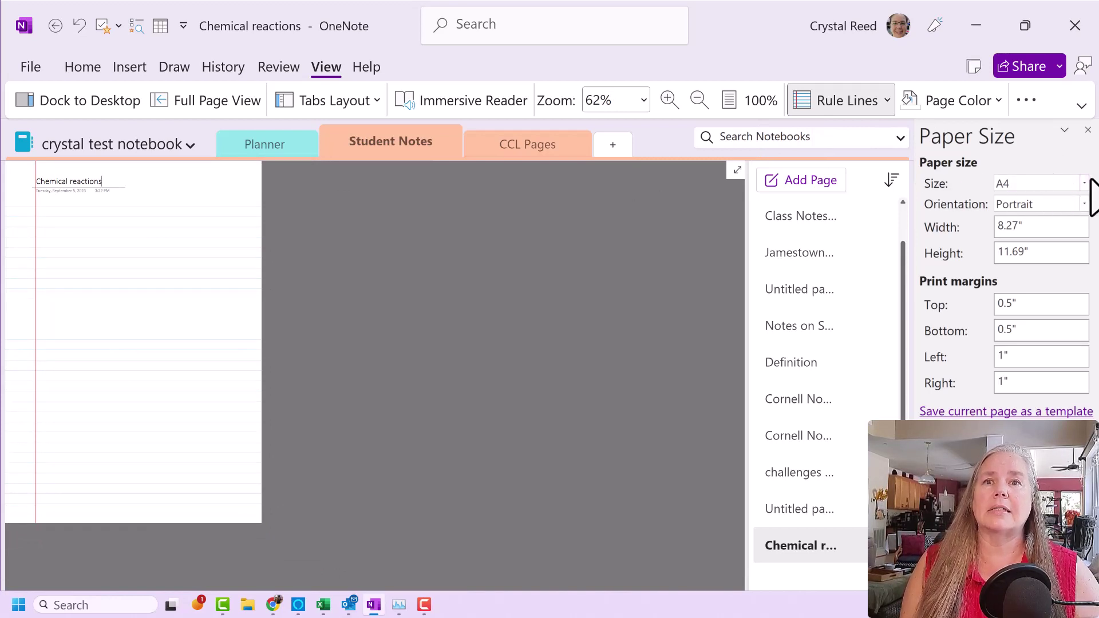
click(1085, 183)
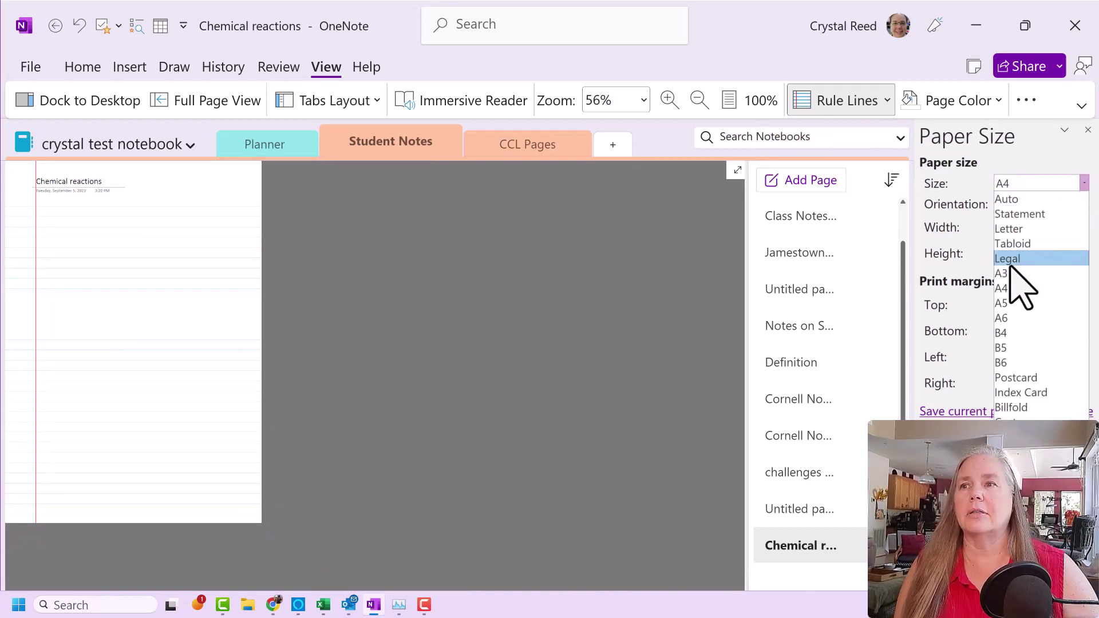
click(1012, 259)
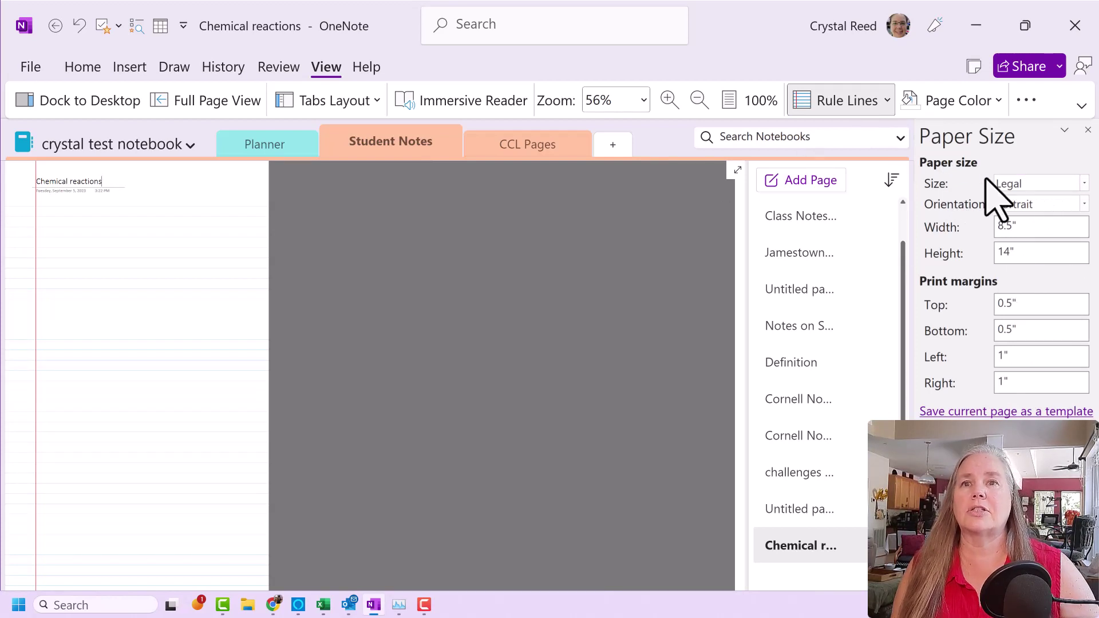
click(1084, 184)
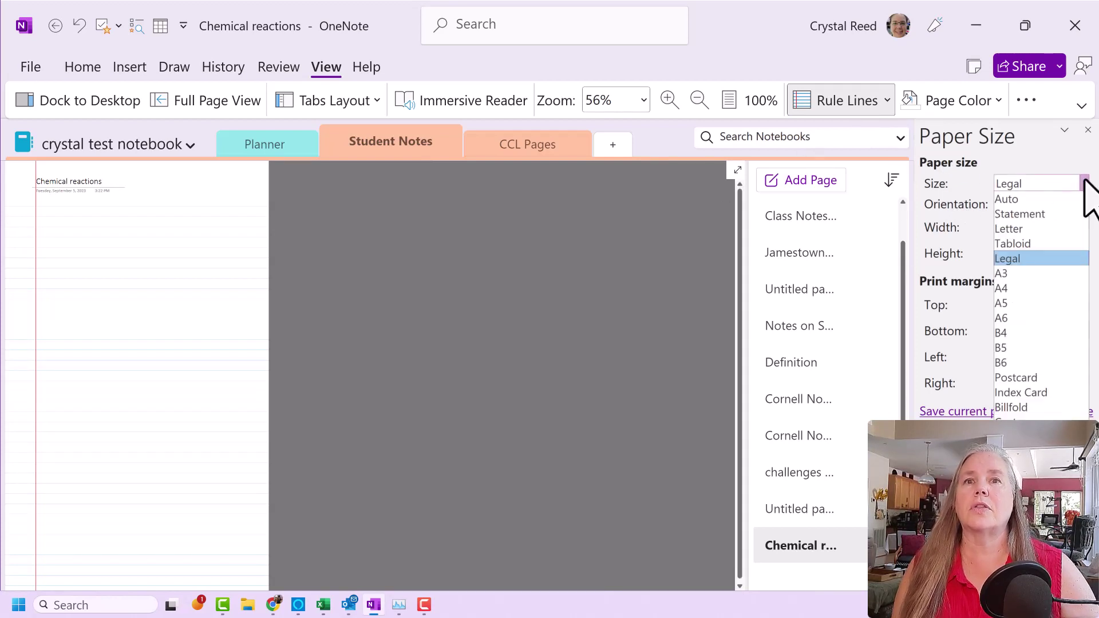
click(1023, 373)
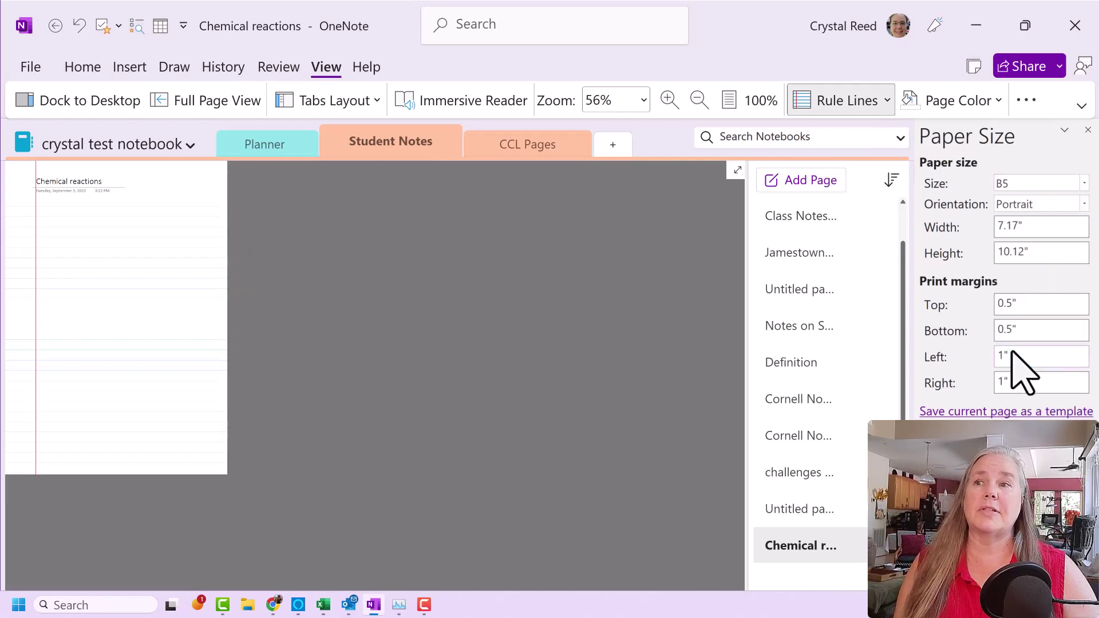
key(ctrl+z)
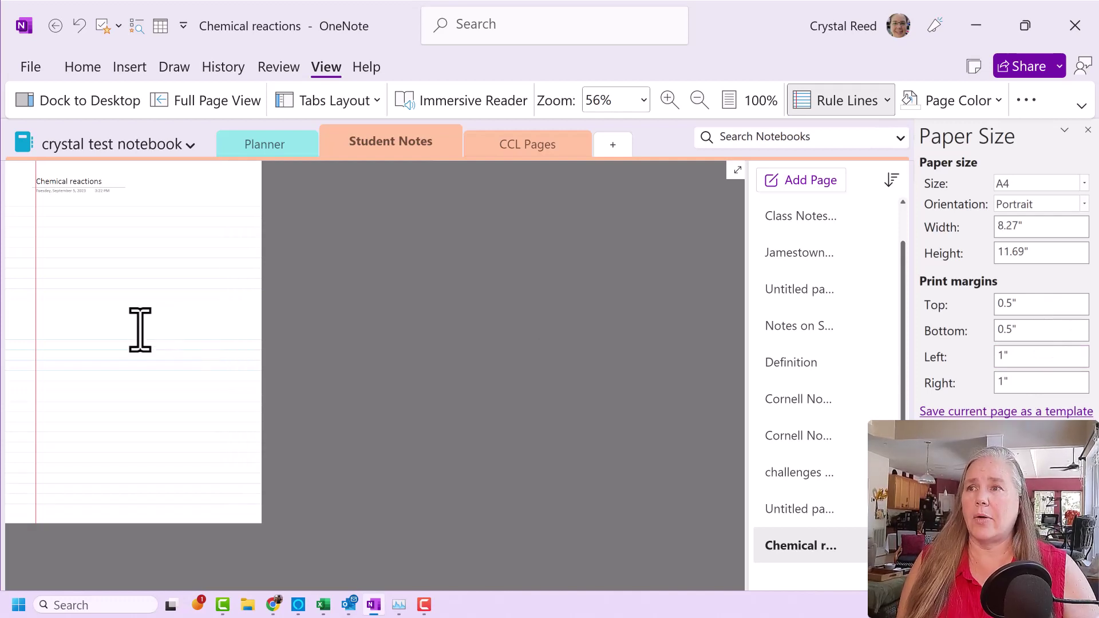
scroll(122, 349, up, 3)
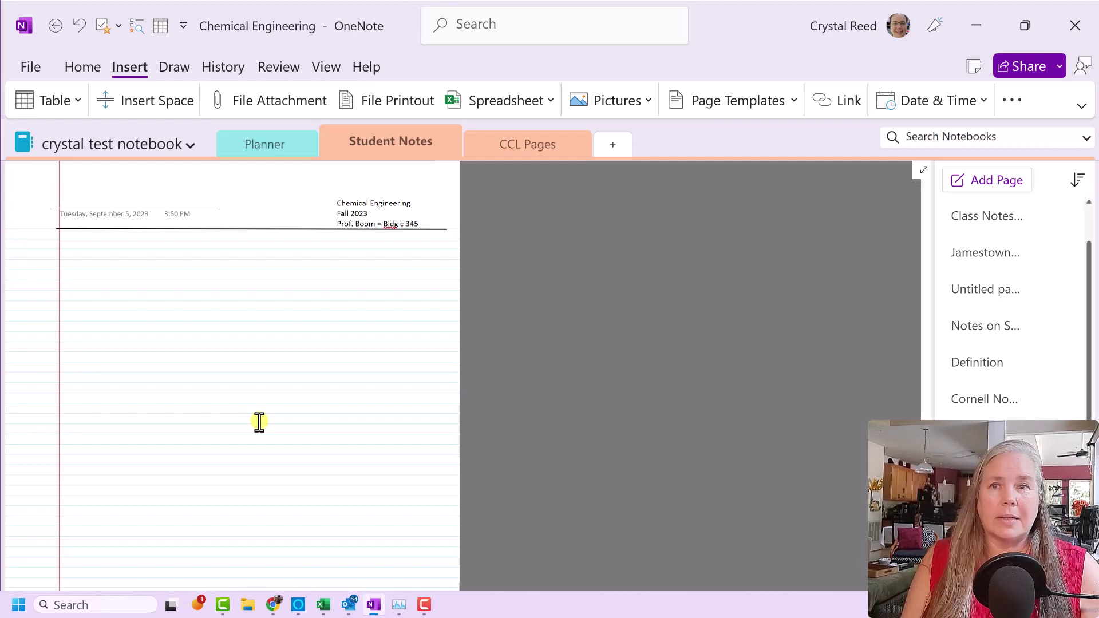
Step: Put the cursor in the Chemical Engineering page's empty title
click(108, 204)
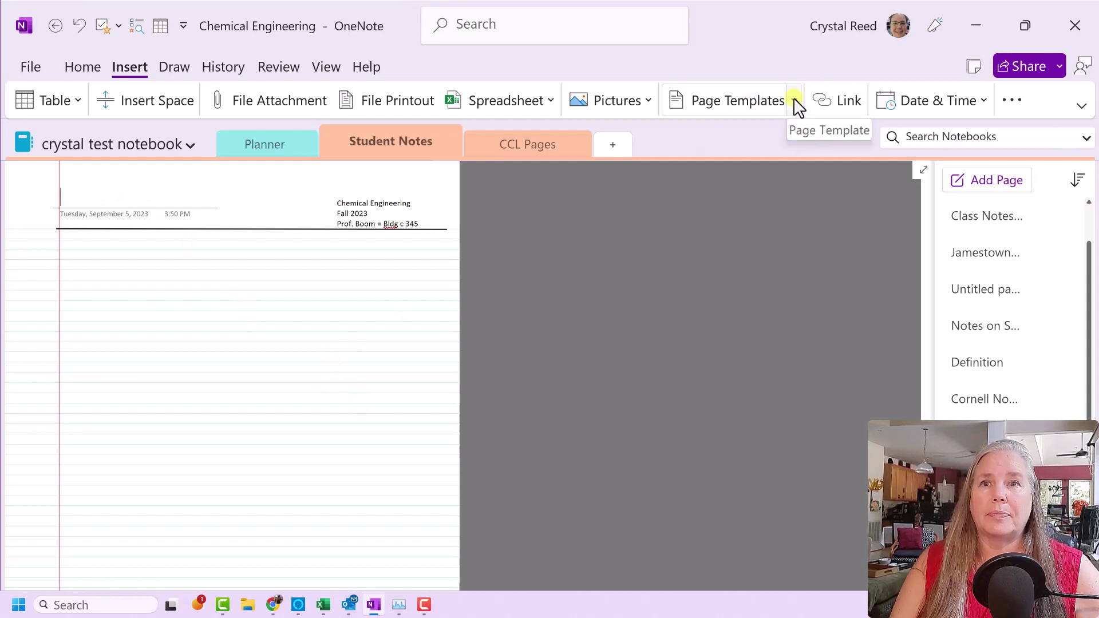
Step: Try progressively wider rule line spacings on the Chemical Engineering page
click(335, 67)
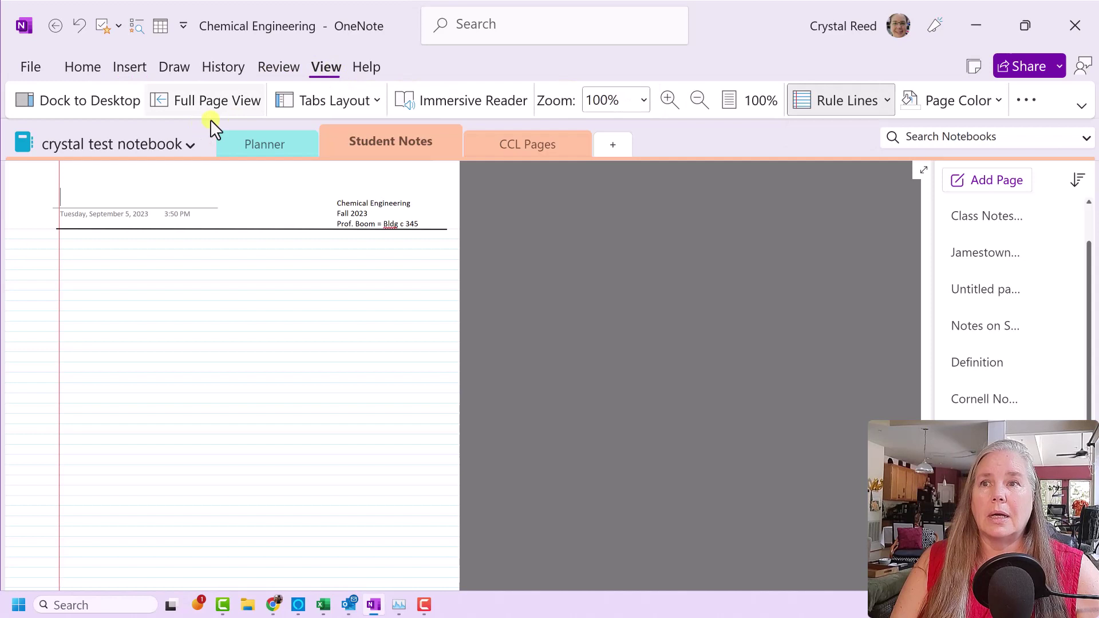
click(888, 102)
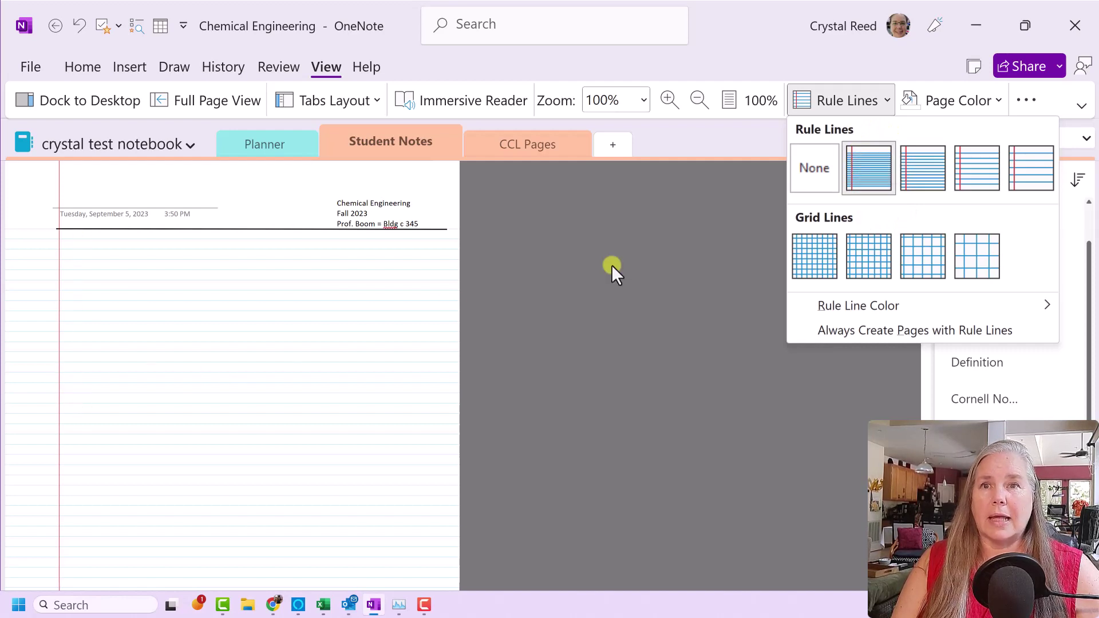
click(908, 173)
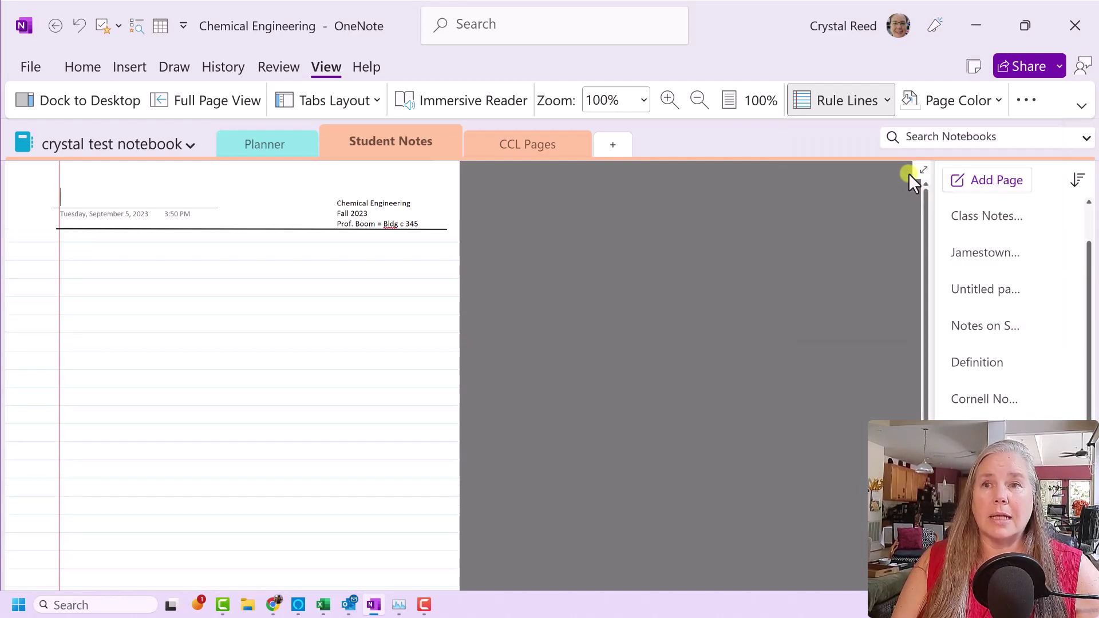
click(886, 105)
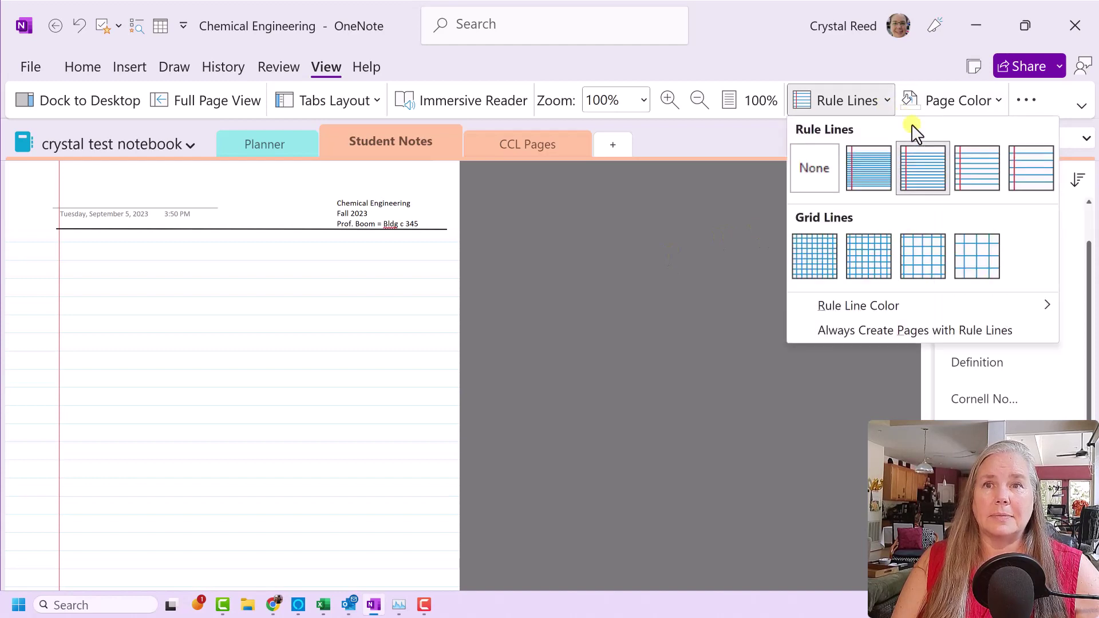
click(973, 168)
click(887, 103)
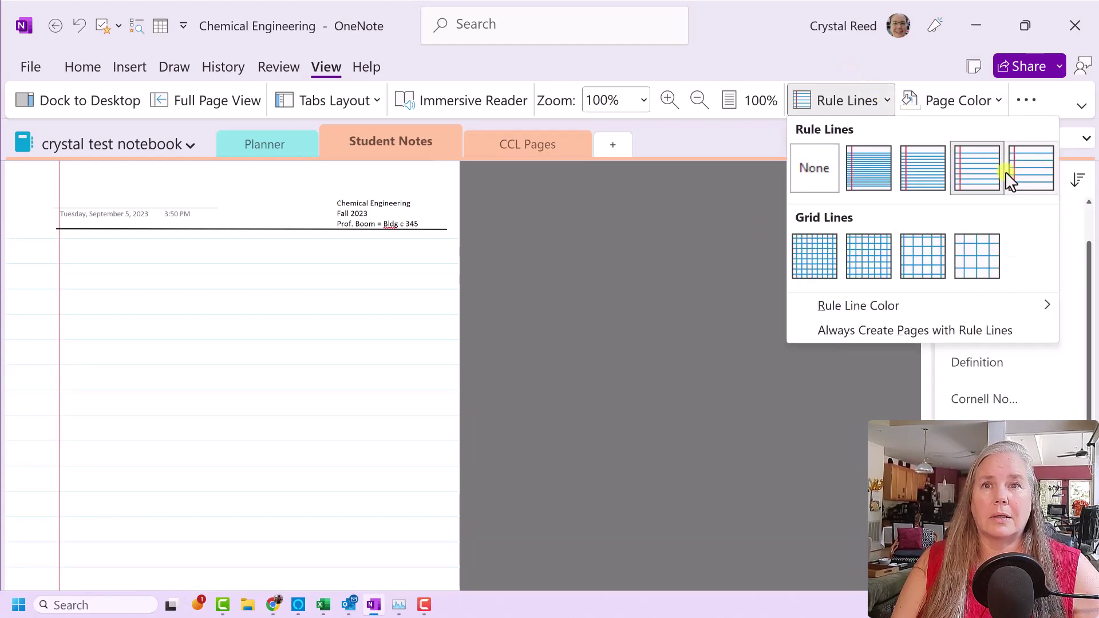
click(1020, 173)
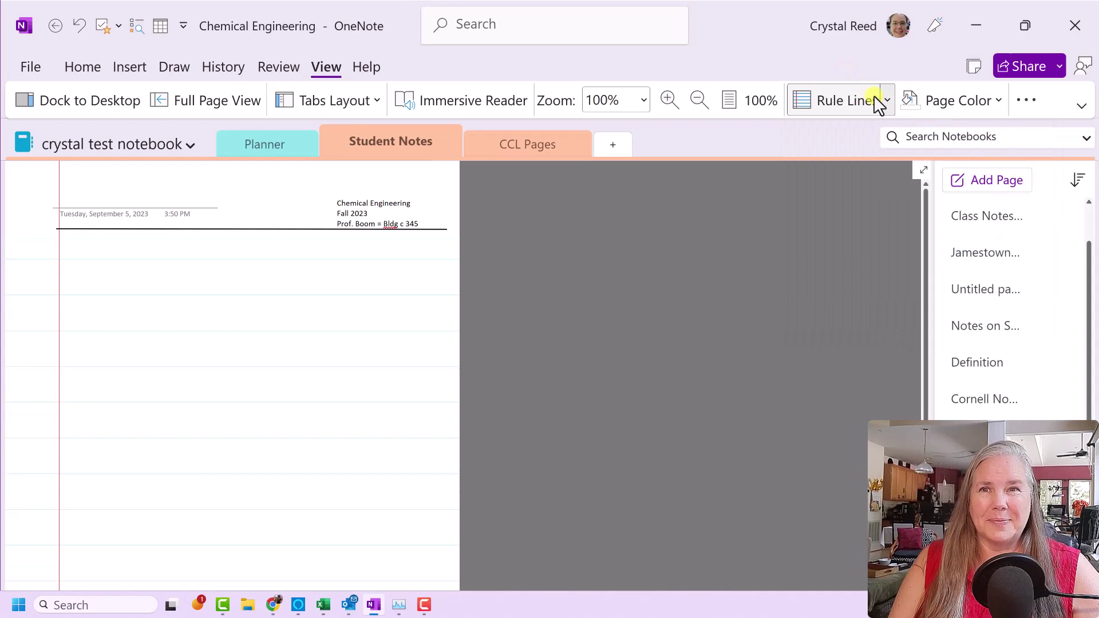
Step: Try three grid line sizes, then settle on narrow ruled lines with a margin
click(887, 103)
click(815, 247)
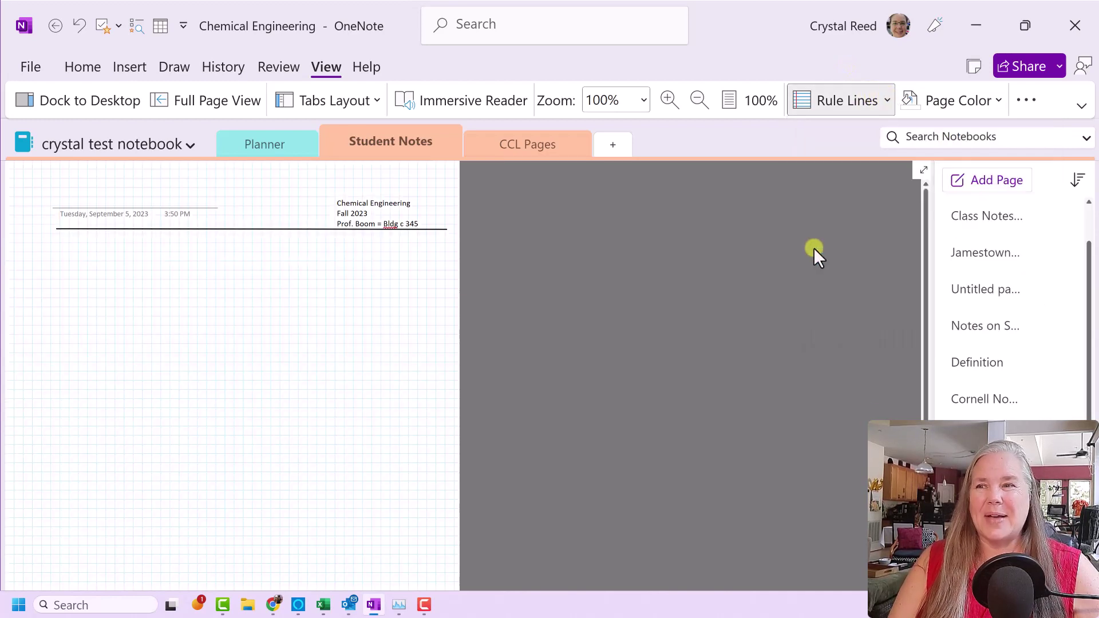
click(886, 103)
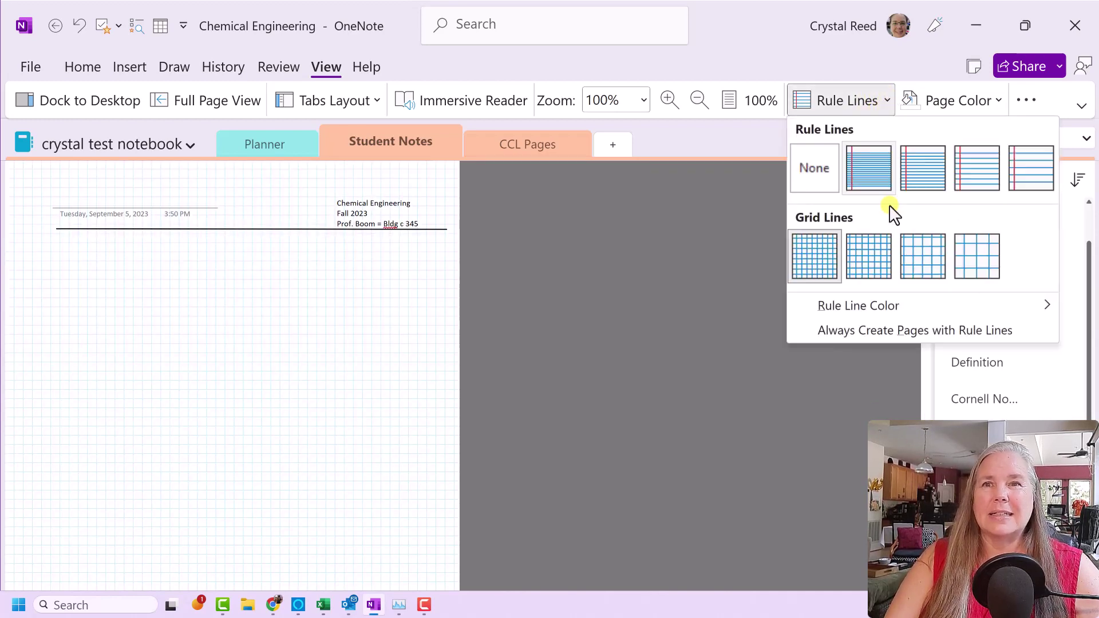
click(878, 245)
click(890, 109)
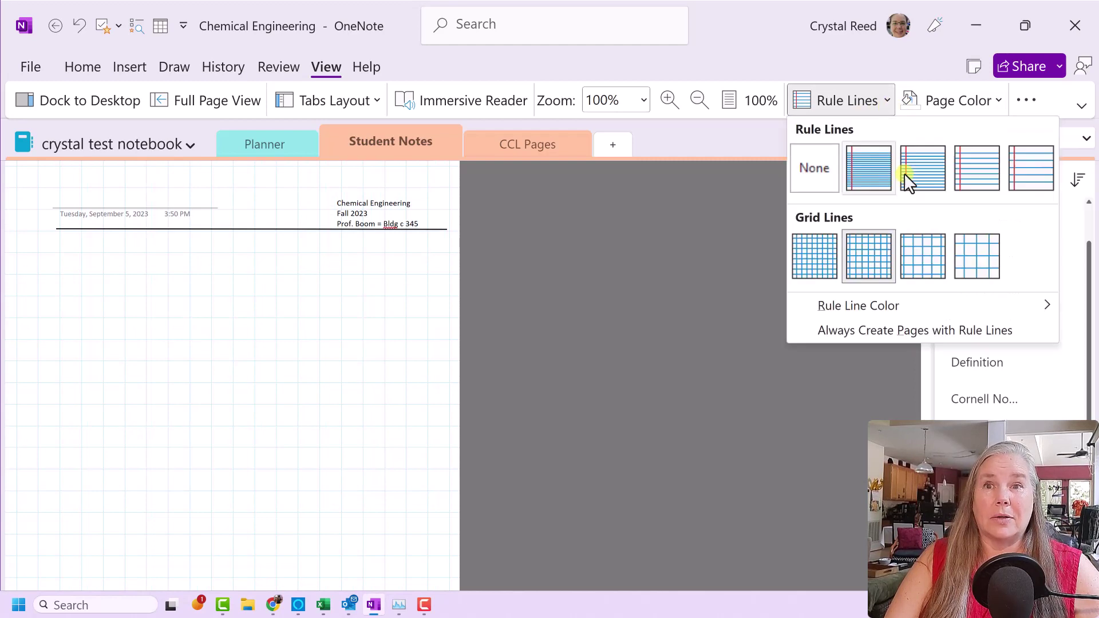
click(905, 236)
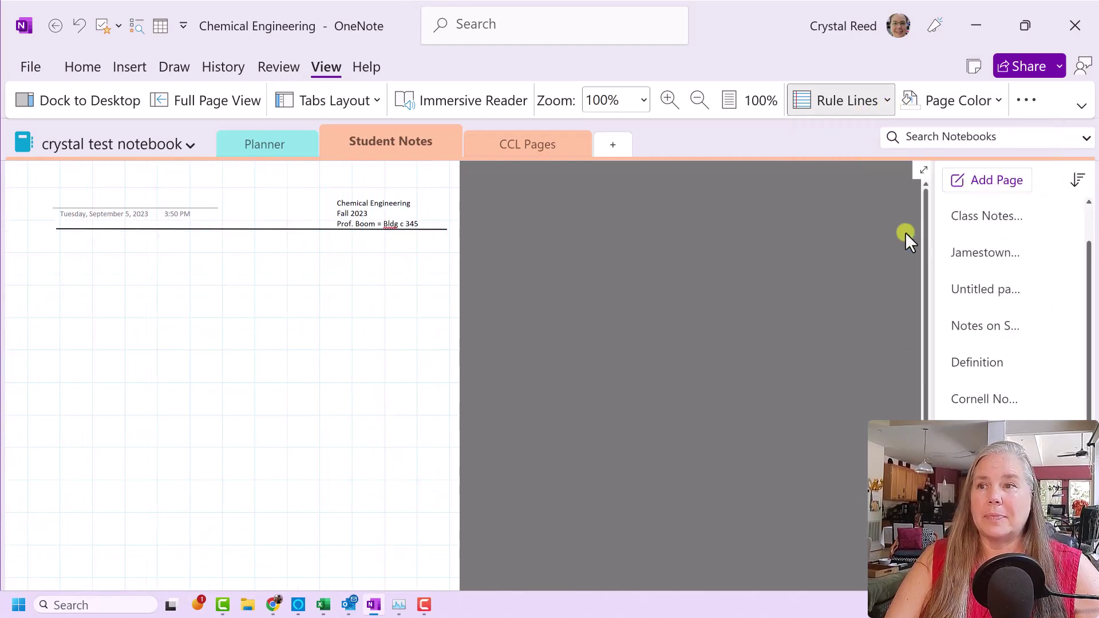
click(888, 108)
click(875, 158)
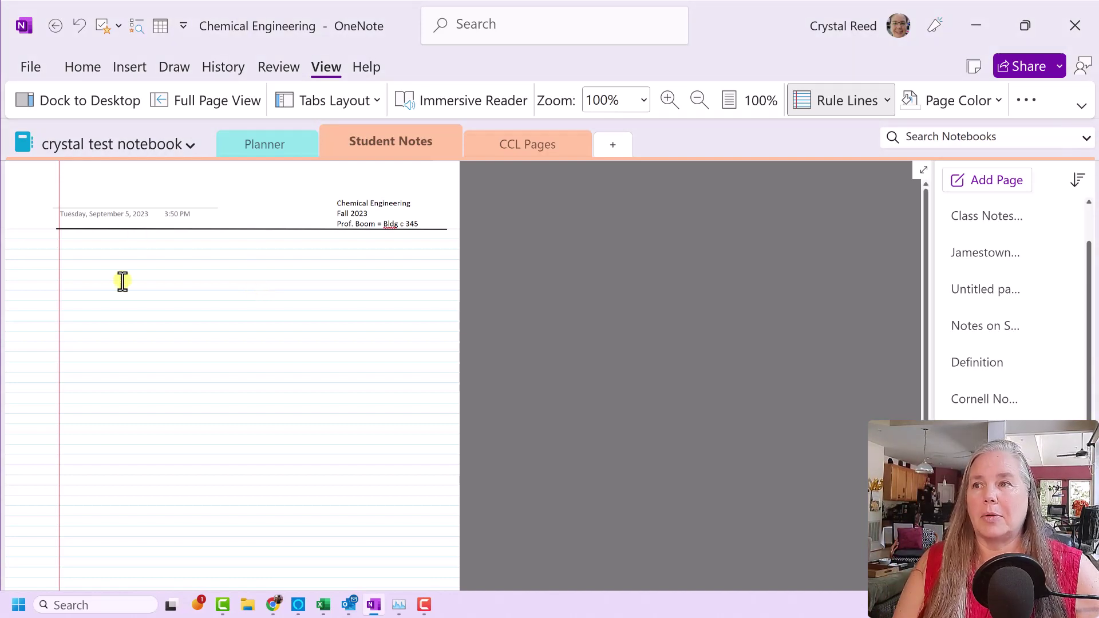
click(369, 193)
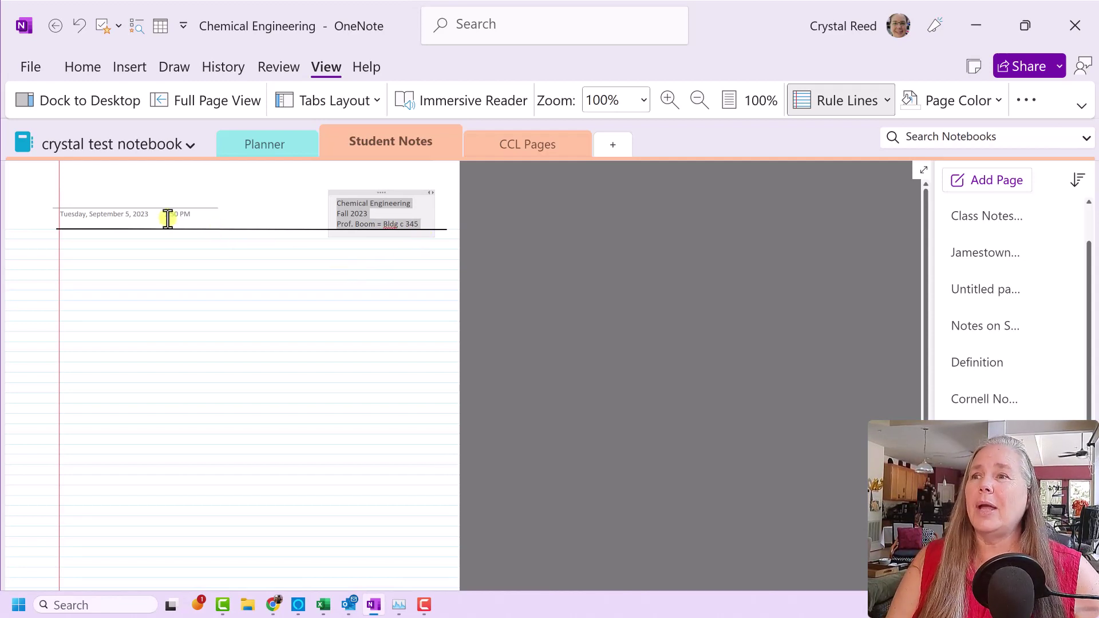
click(143, 202)
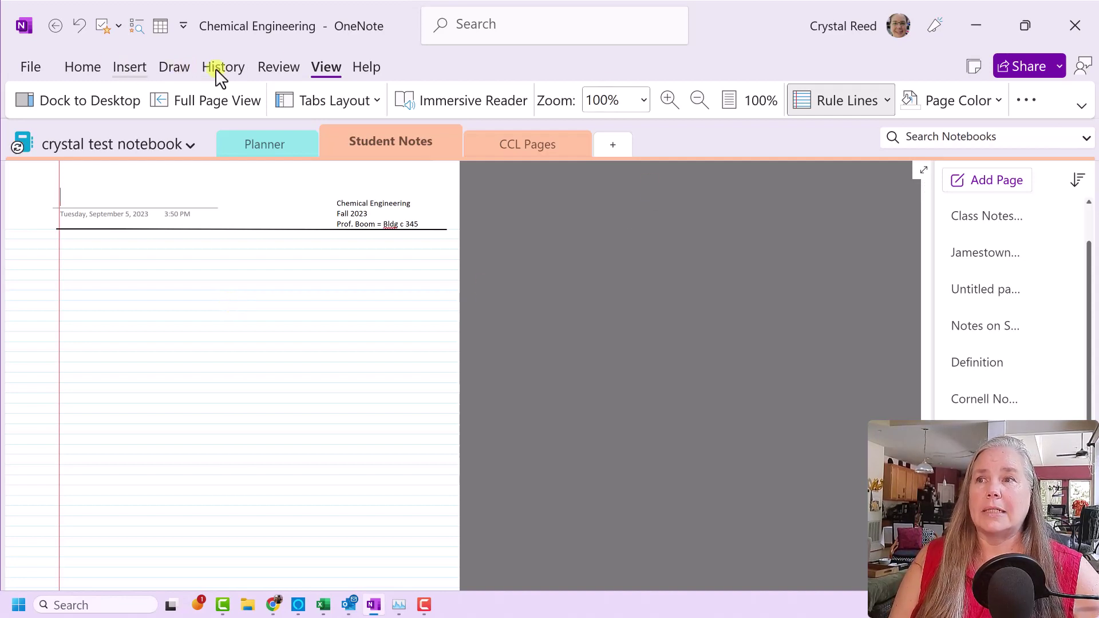
Step: Open the Page Templates pane, start saving the page as a template, then cancel
click(126, 64)
click(796, 101)
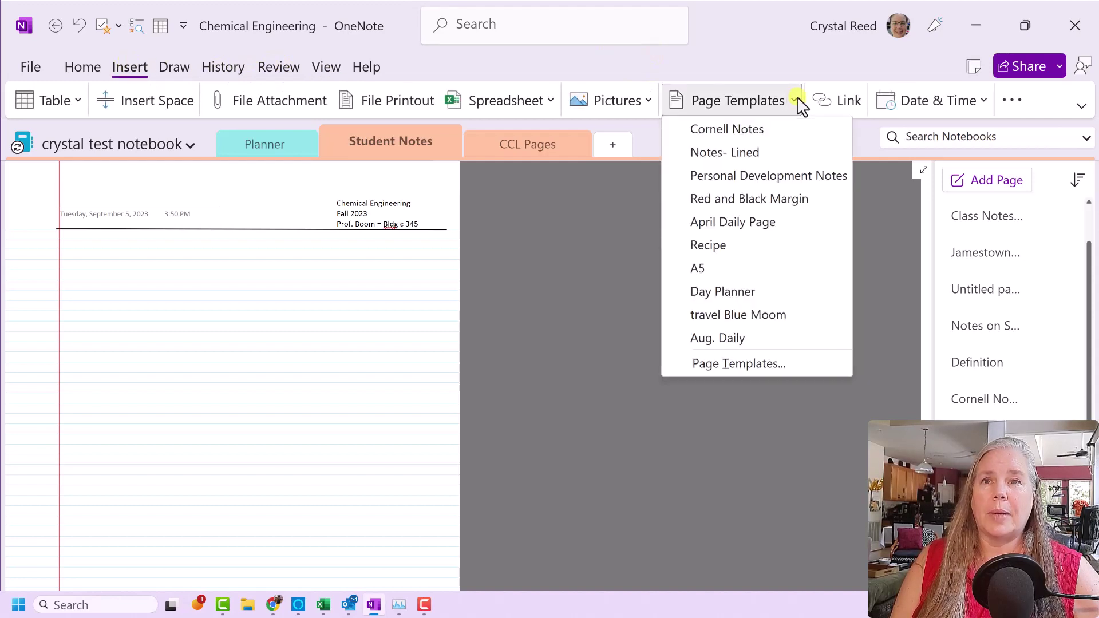
click(776, 364)
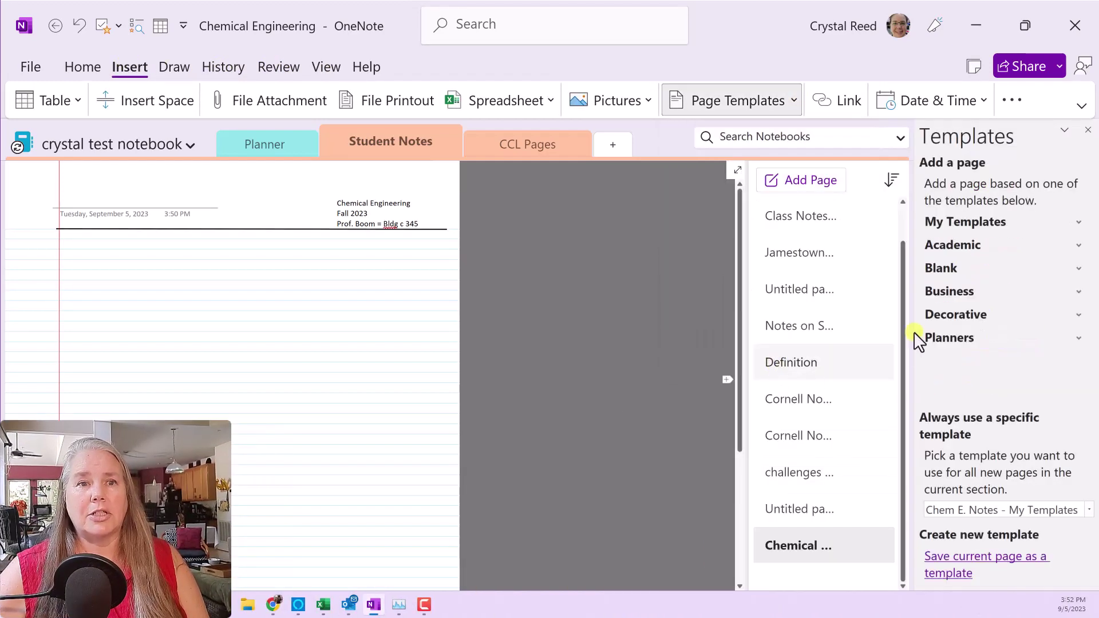
click(980, 566)
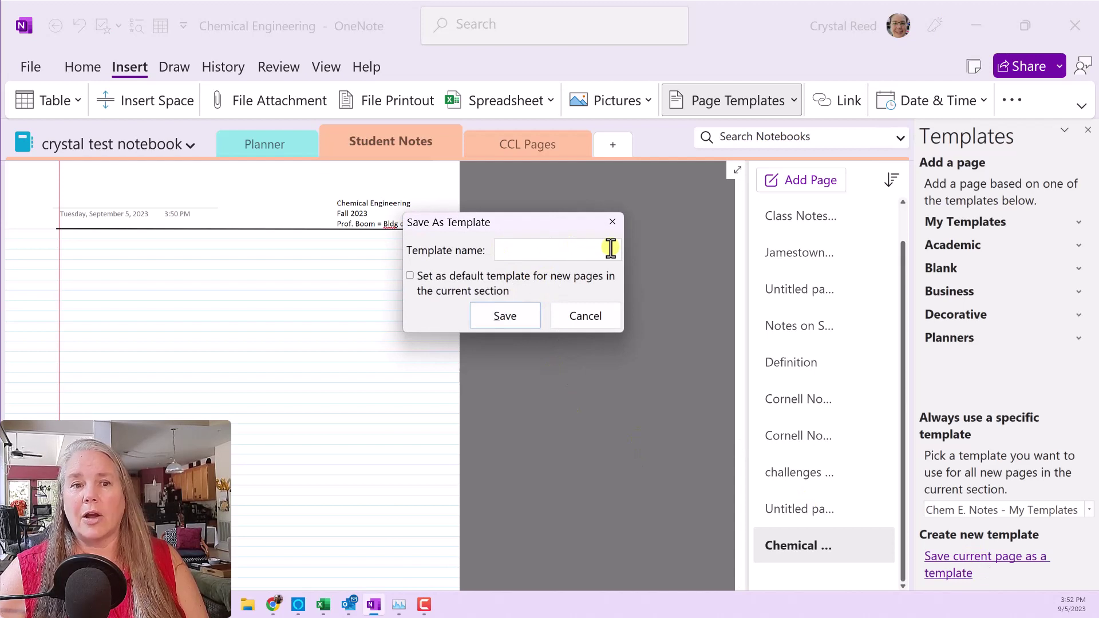
click(904, 373)
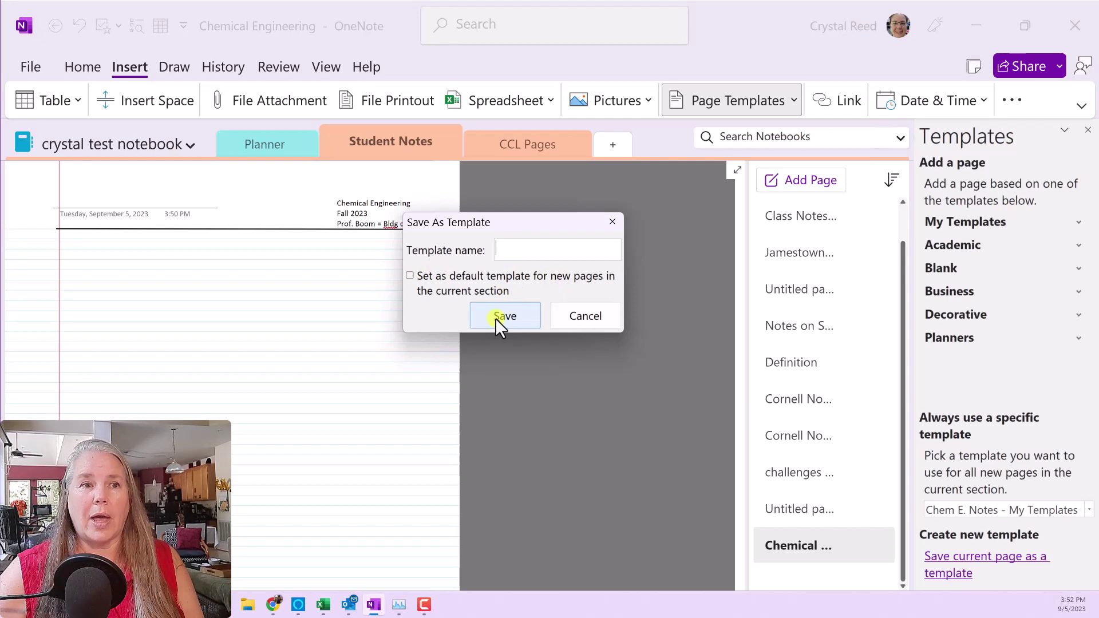
click(572, 314)
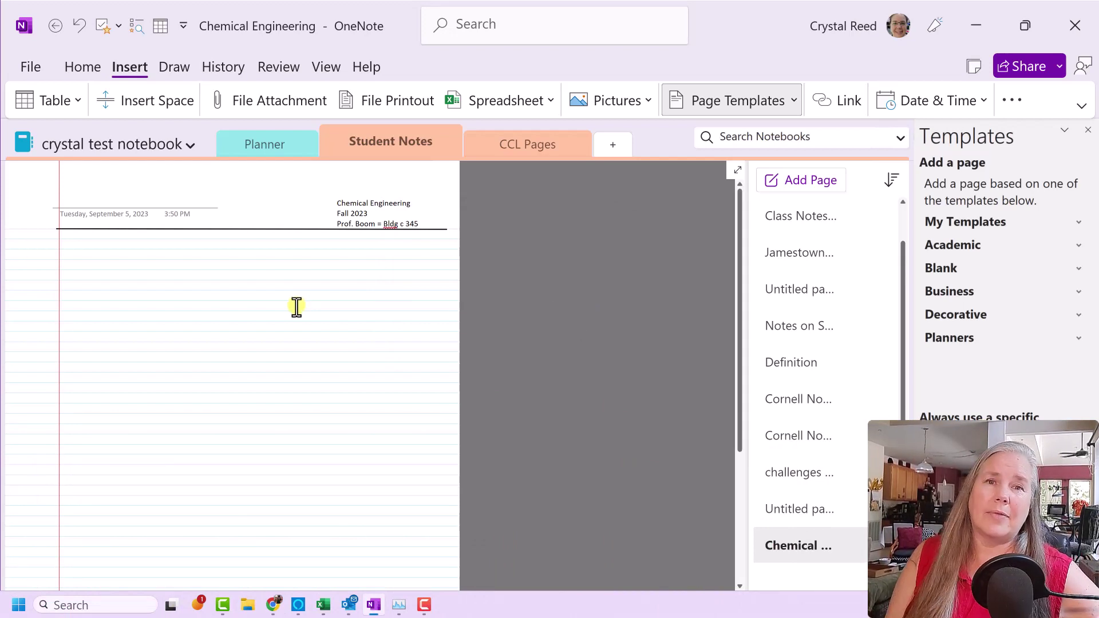
scroll(296, 307, down, 5)
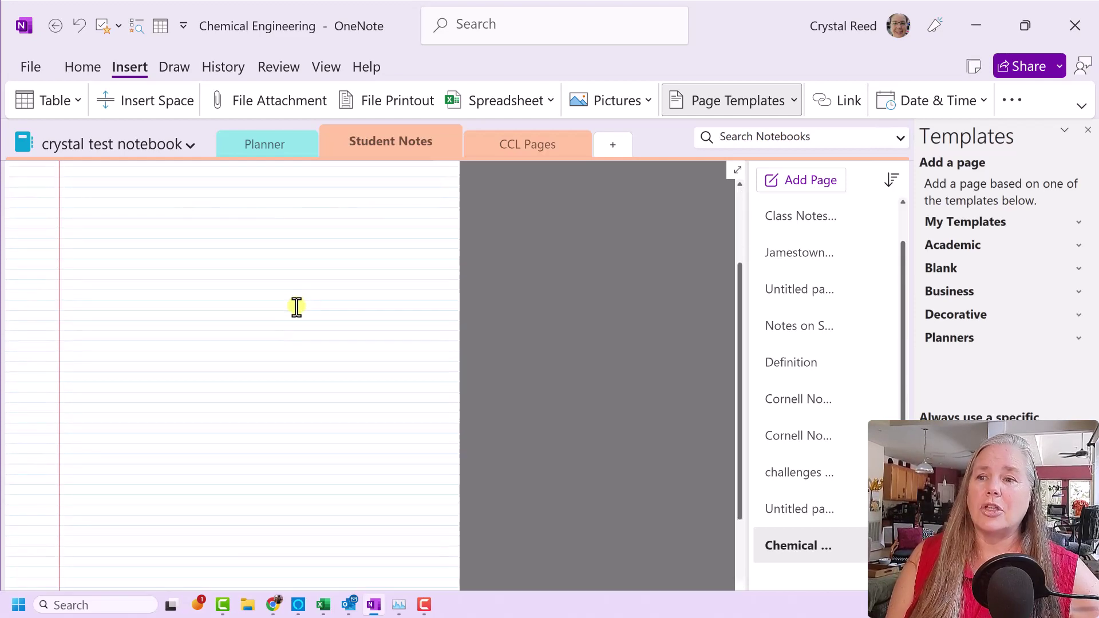
scroll(297, 307, down, 1)
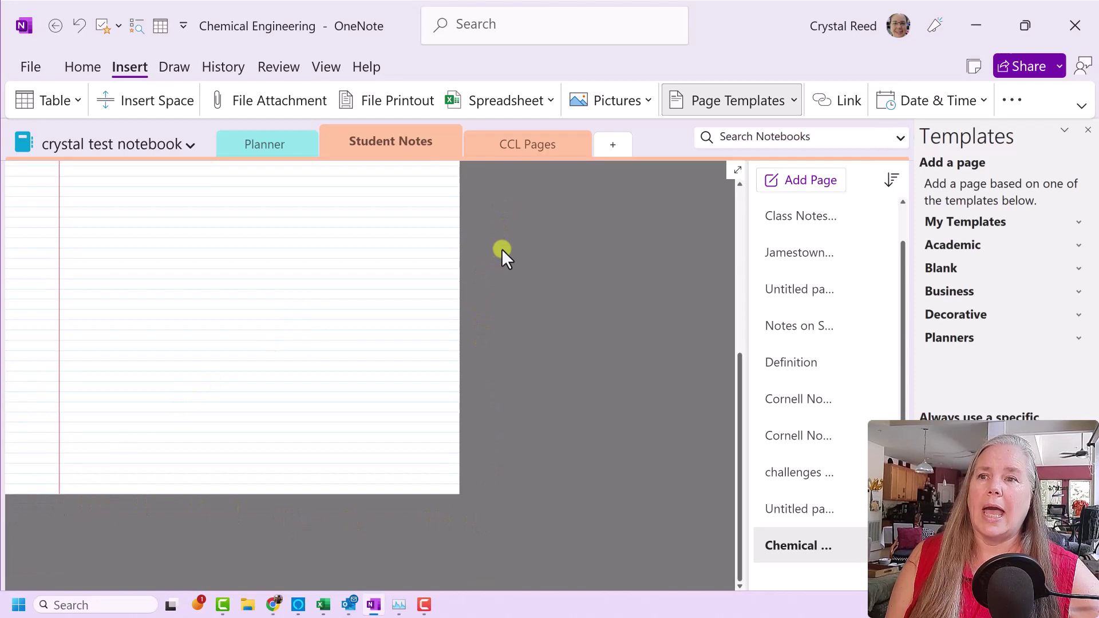
scroll(498, 258, up, 6)
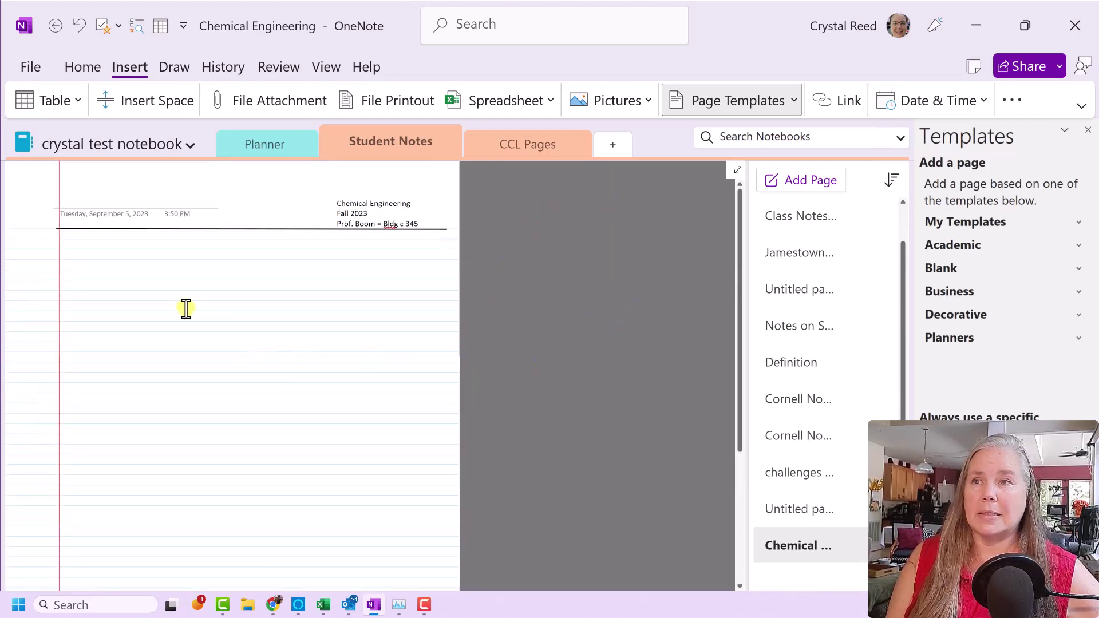
click(69, 255)
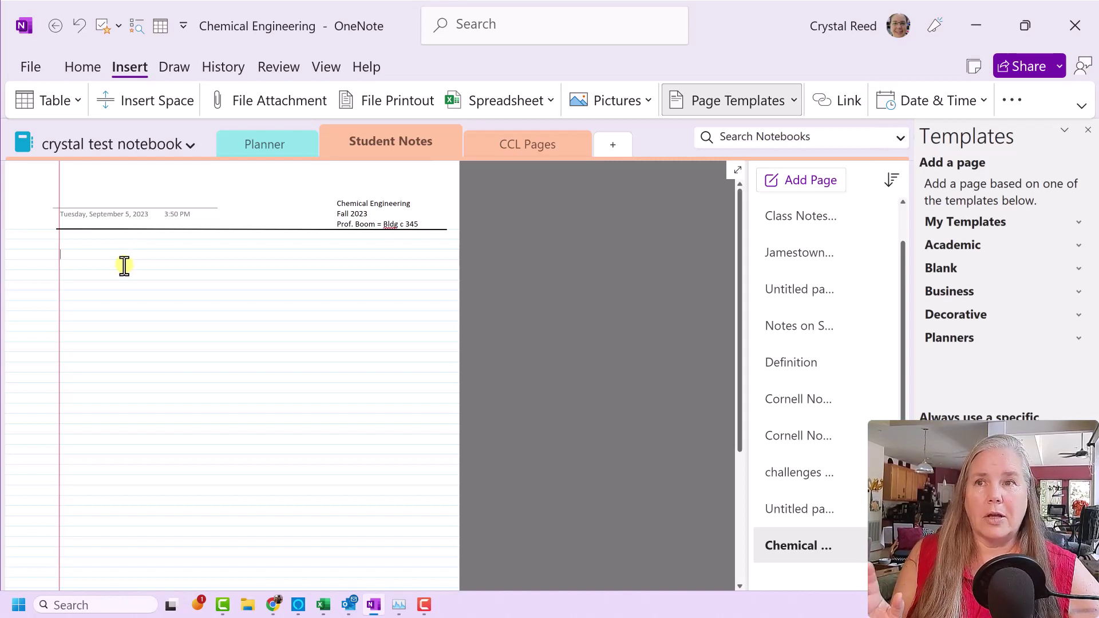
Step: Search 'dict' to start Dictation and dictate the notes in two sessions before stopping
click(471, 28)
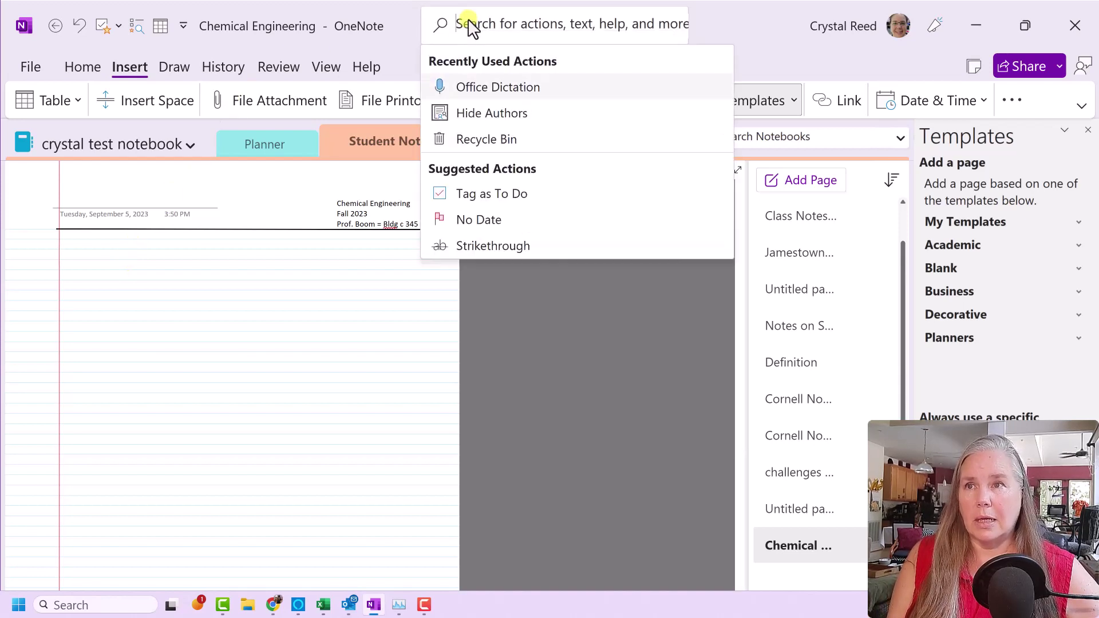
text(di)
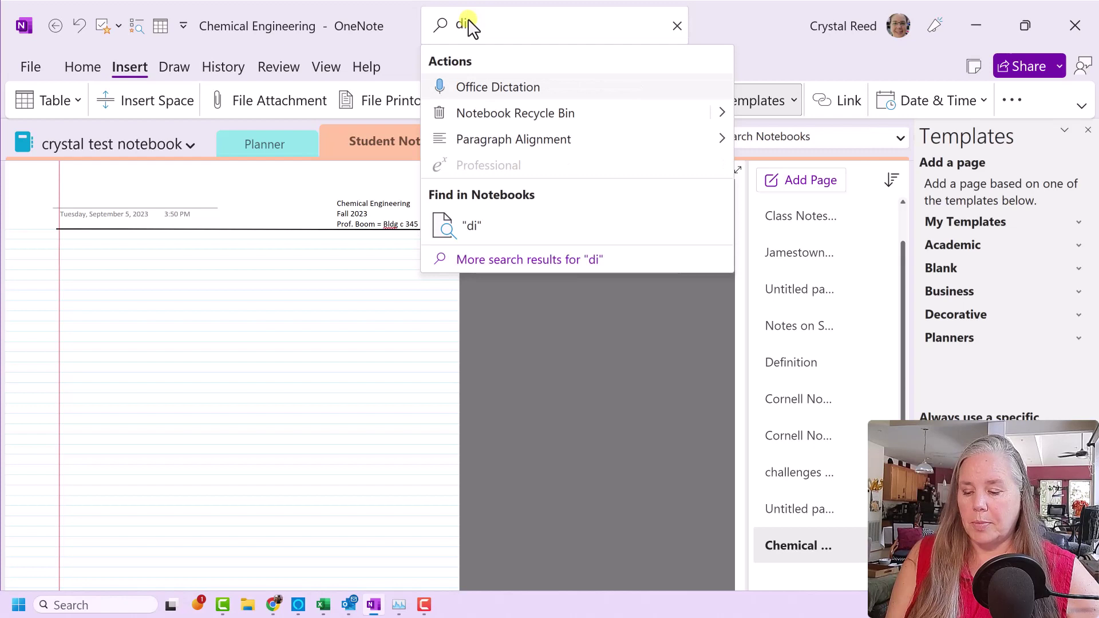
text(ct)
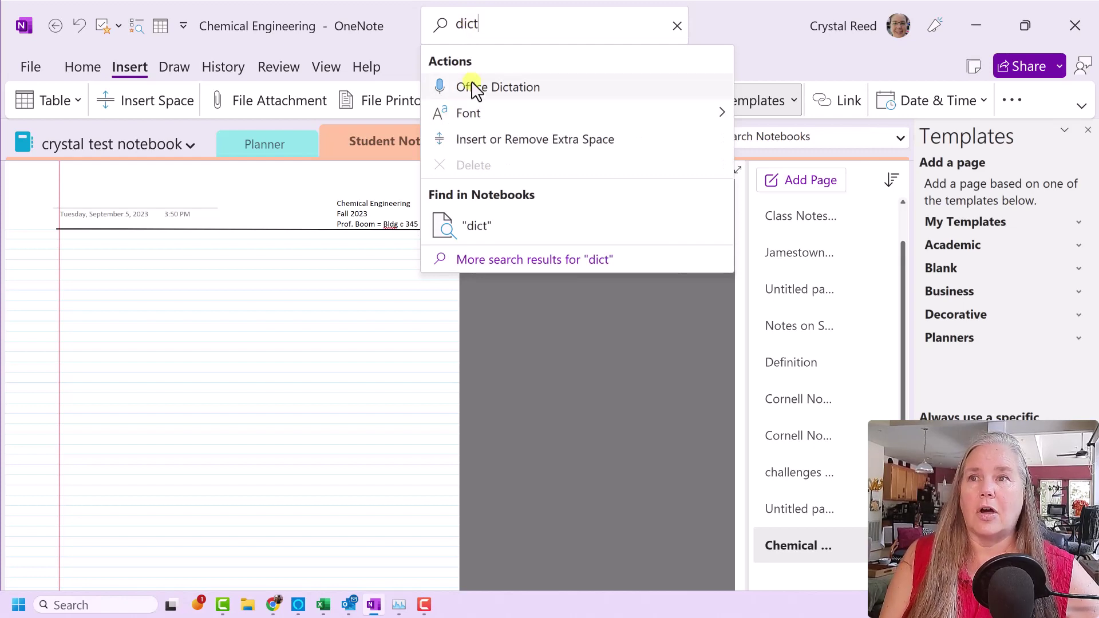
click(472, 87)
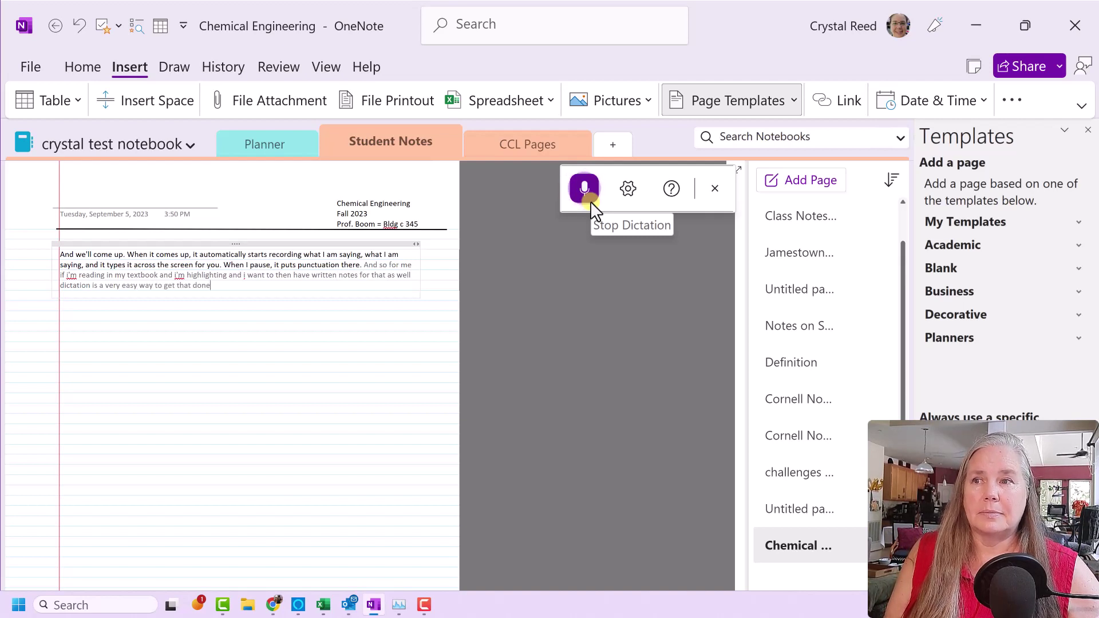
click(585, 189)
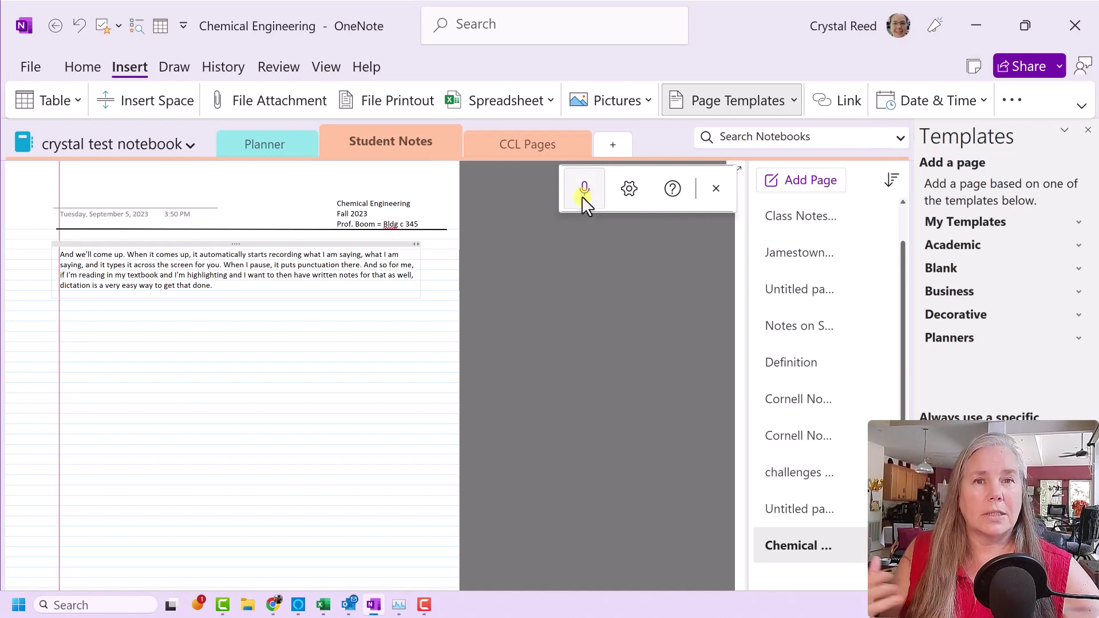
click(581, 195)
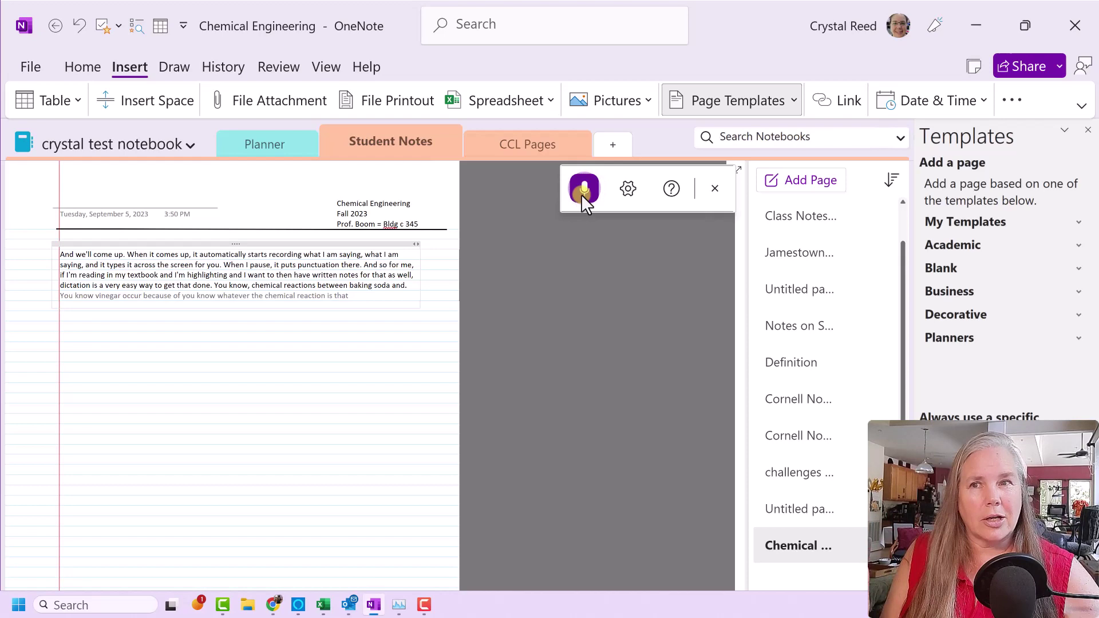
click(583, 190)
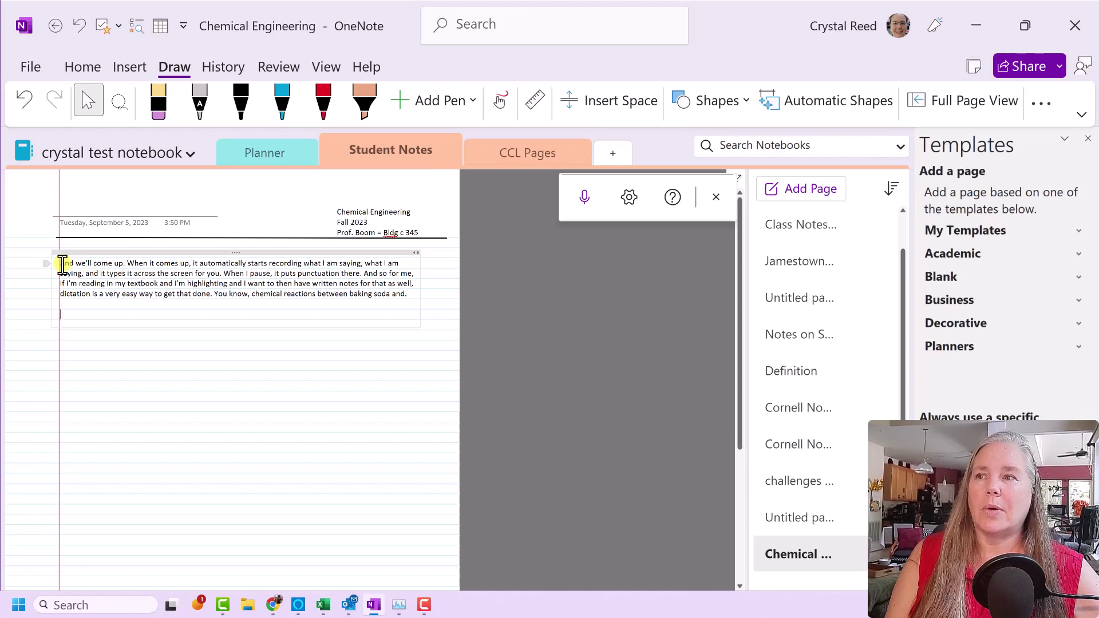
Step: Select the dictated paragraph and paste a copy on a new line below it
drag(62, 266, 411, 298)
key(ctrl+c)
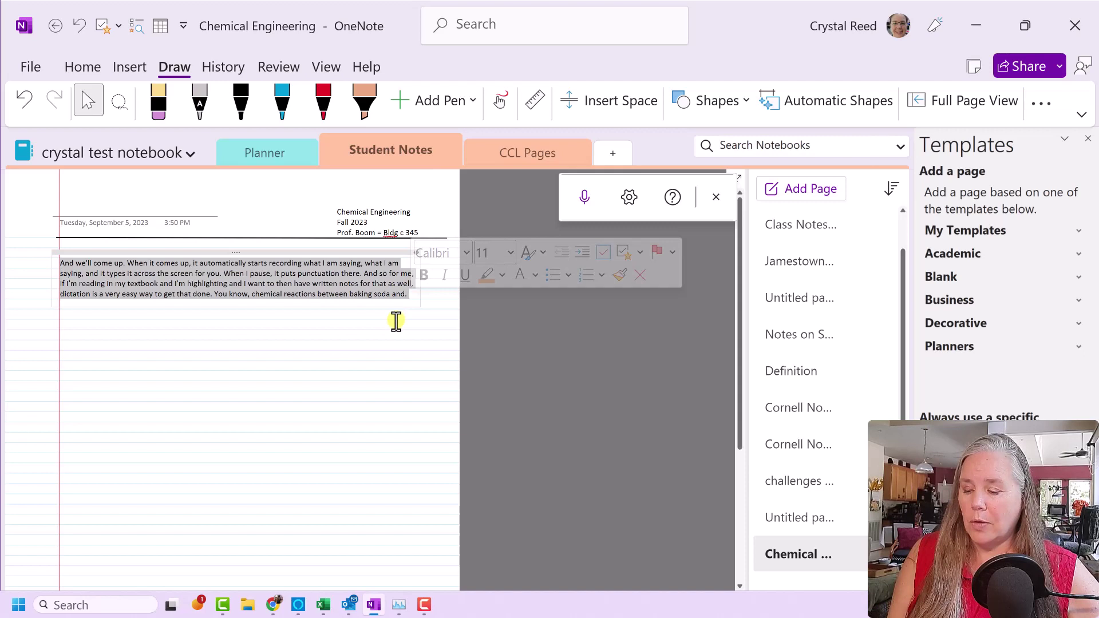
click(414, 299)
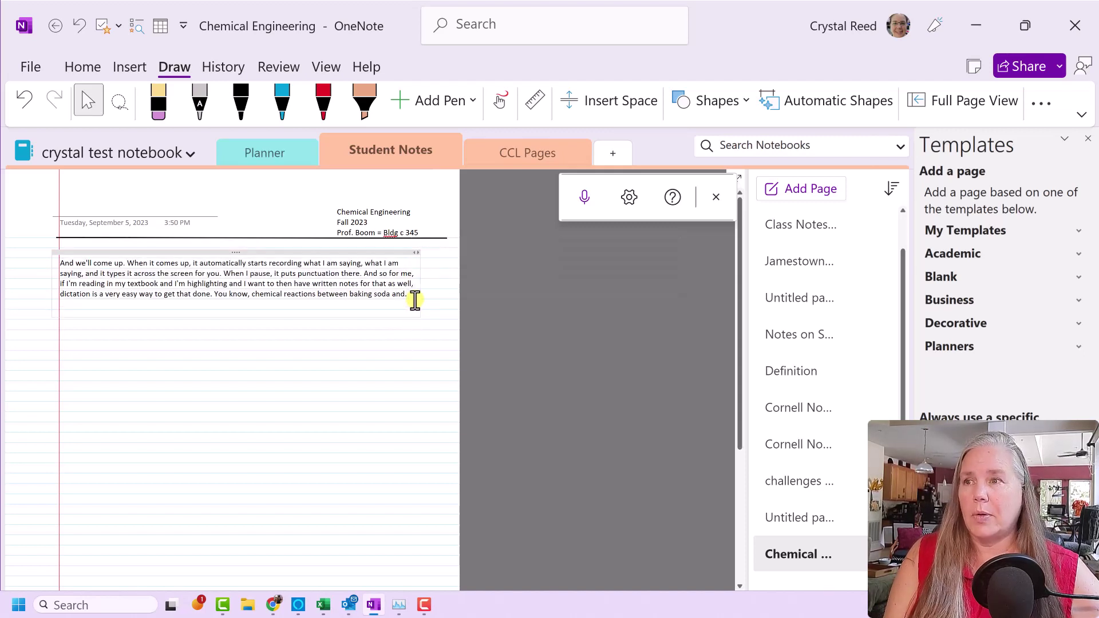
key(Return)
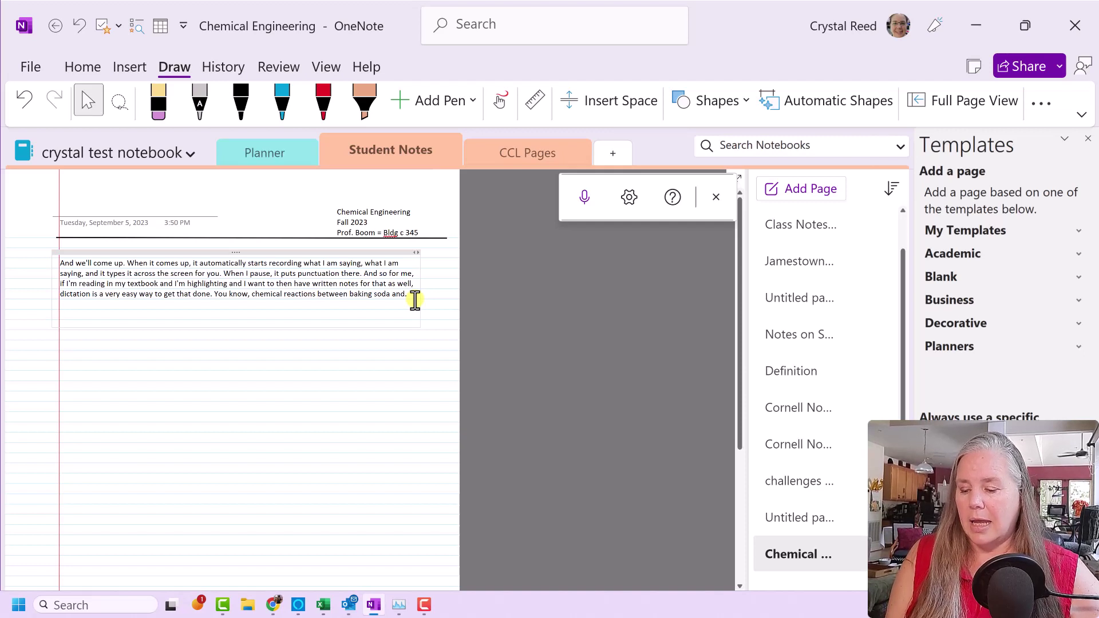
key(ctrl+v)
key(ctrl)
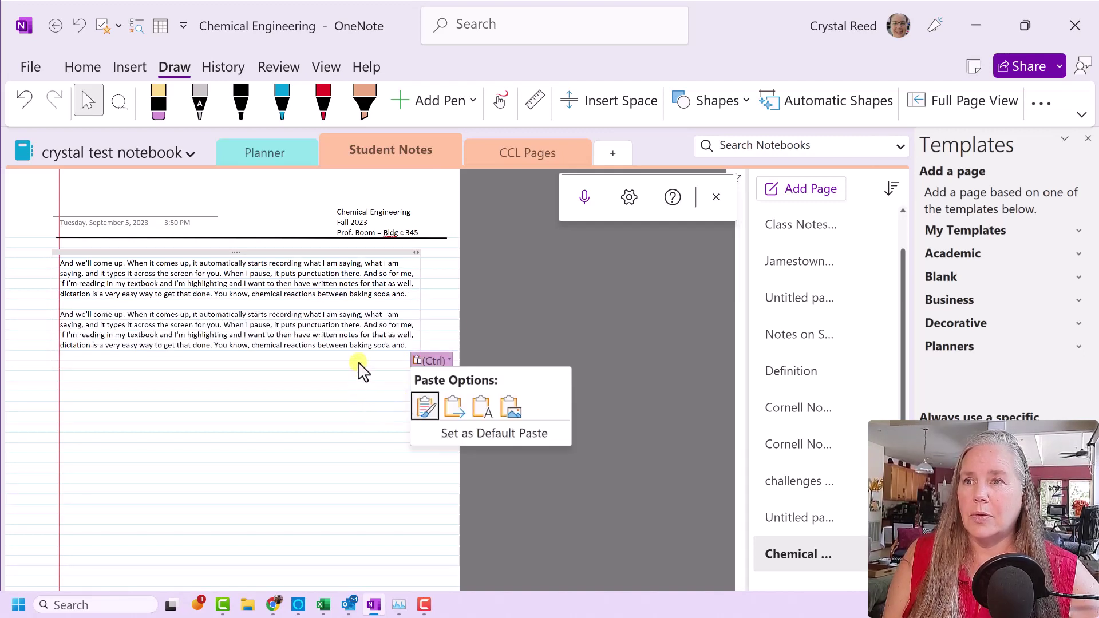
key(Escape)
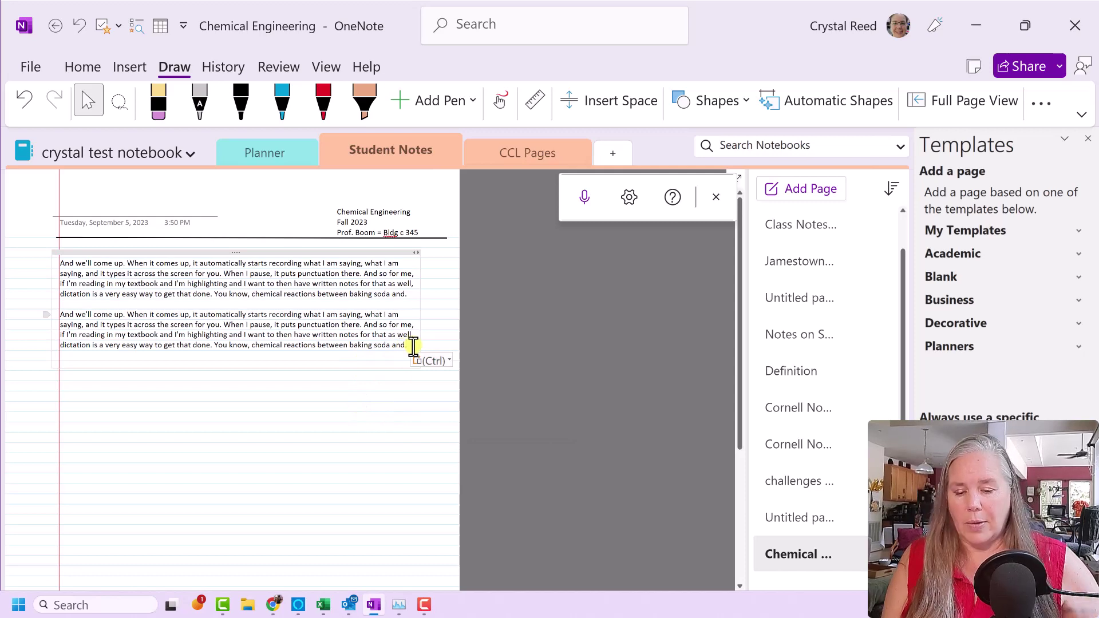
Step: Paste about ten more copies of the paragraph, separated by new lines
key(Return)
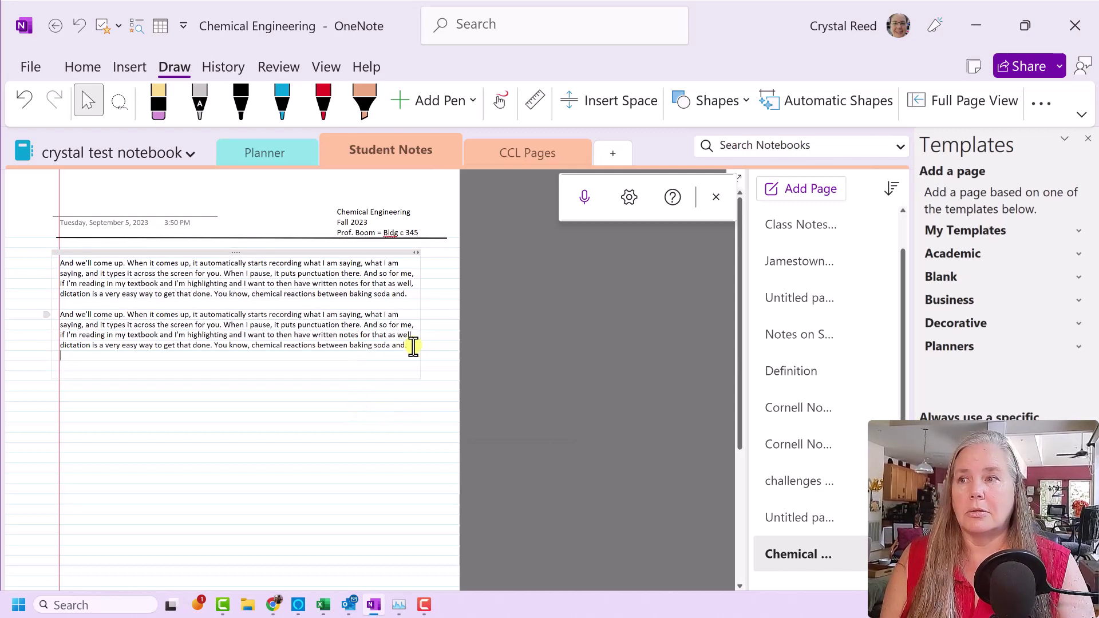
text(And we'll come up. When it comes up, it automatically starts recording what I am saying, and it types it across the screen for you. When I pause, it puts punctuation there. And so for me, if I'm reading in my textbook and I'm highlighting and I want to then have written notes for that as well, dictation is a very easy way to get that done. You know, chemical reactions between baking soda and.)
text(And we'll come up. When it comes up, it automatically starts recording what I am saying, and it types it across the screen for you. When I pause, it puts punctuation there. And so for me, if I'm reading in my textbook and I'm highlighting and I want to then have written notes for that as well, dictation is a very easy way to get that done. You know, chemical reactions between baking soda and.)
key(Return)
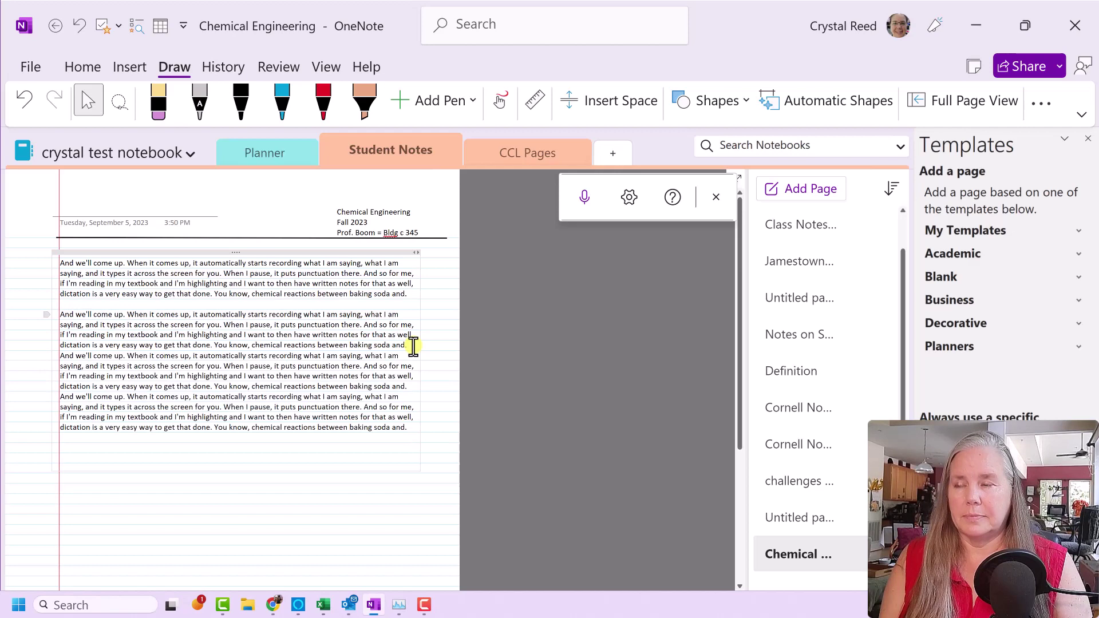
key(ctrl+v)
key(ctrl+v)
key(Return)
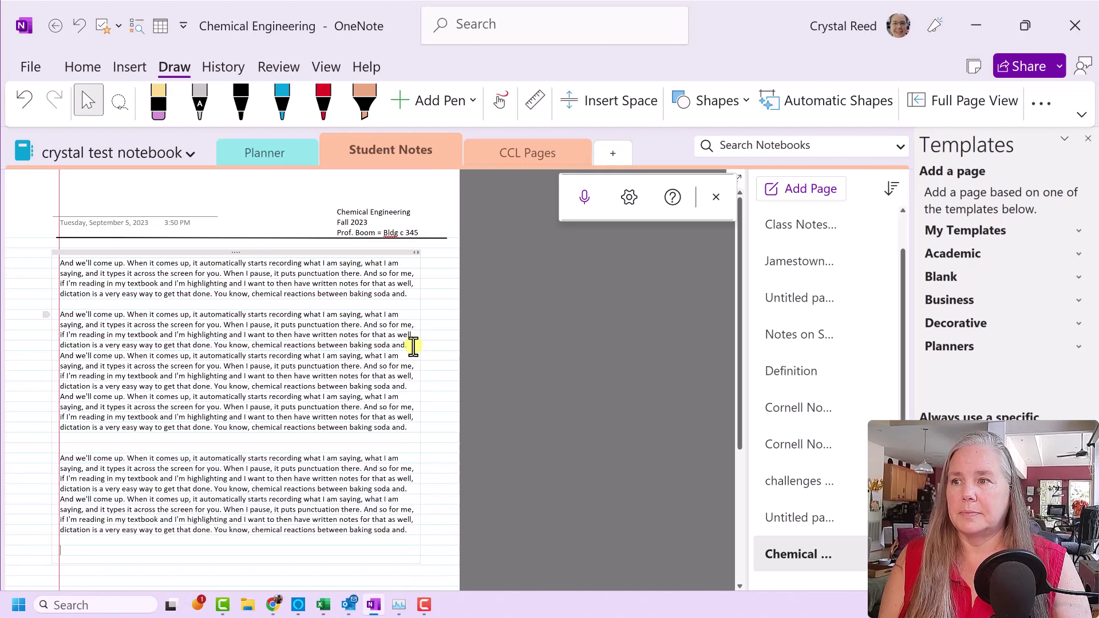
key(ctrl+v)
key(ctrl+v)
key(Return)
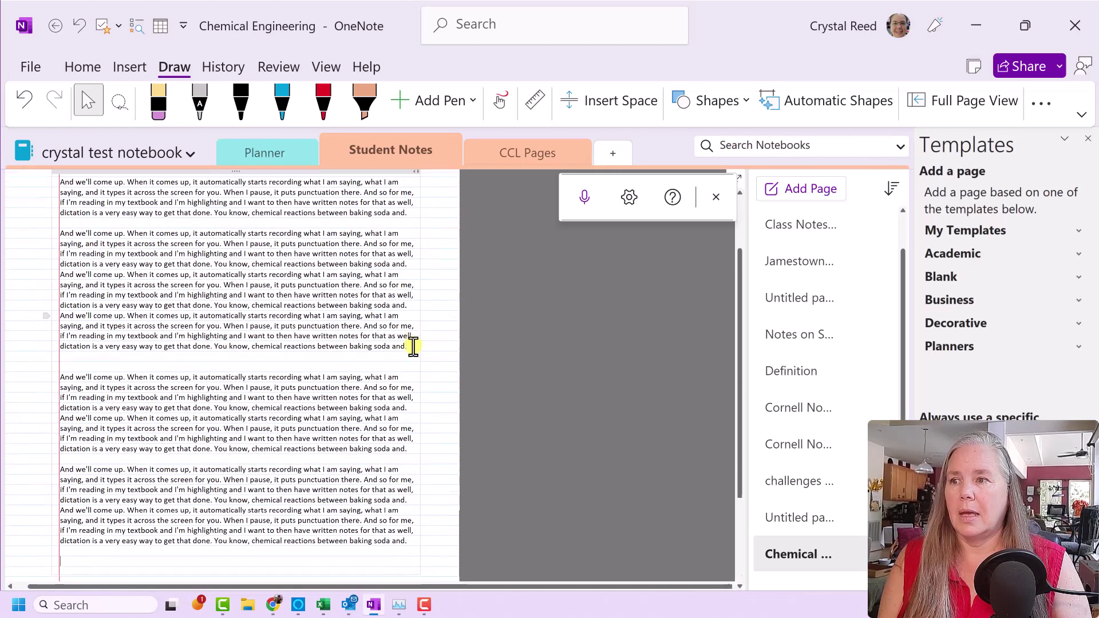
key(ctrl+v)
key(Return)
key(ctrl+v)
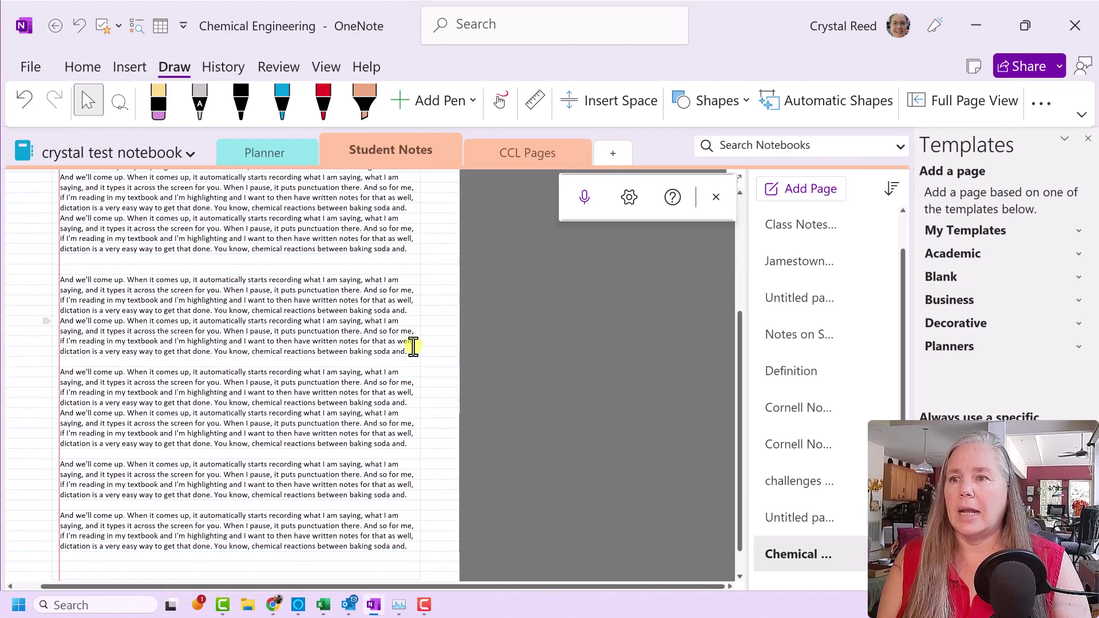
key(Return)
key(Return)
key(ctrl+v)
key(Return)
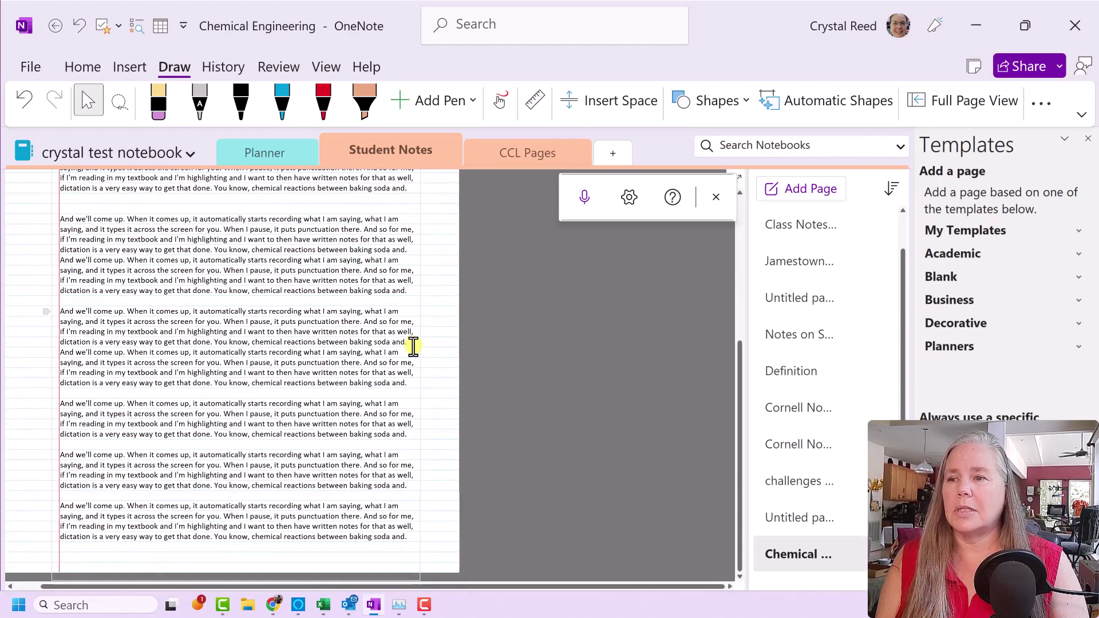
key(Return)
key(ctrl+v)
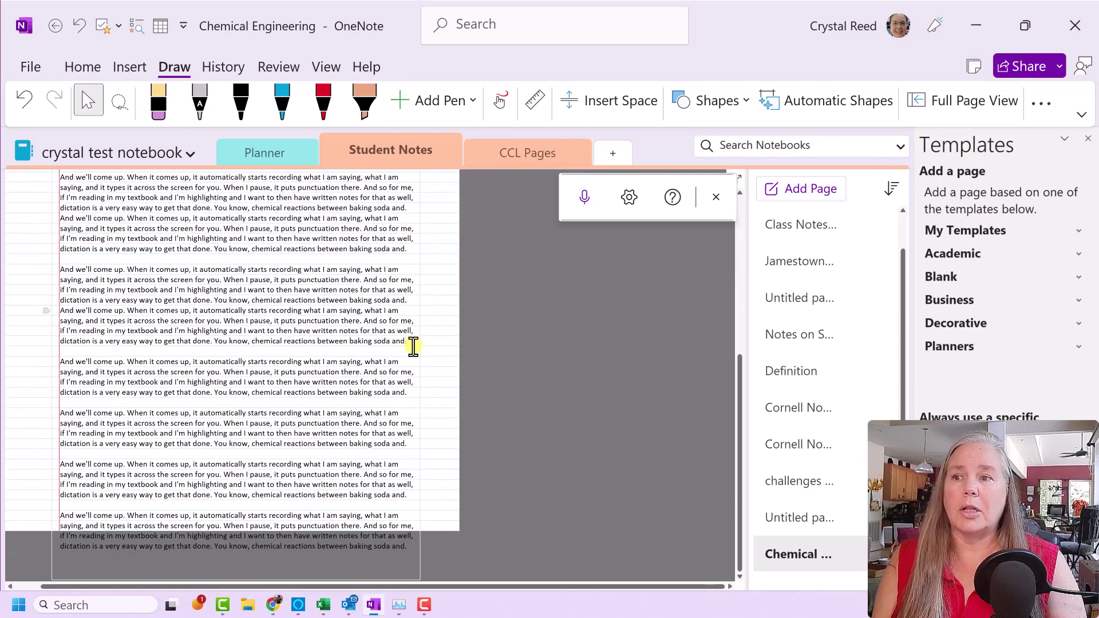
key(Return)
key(ctrl+v)
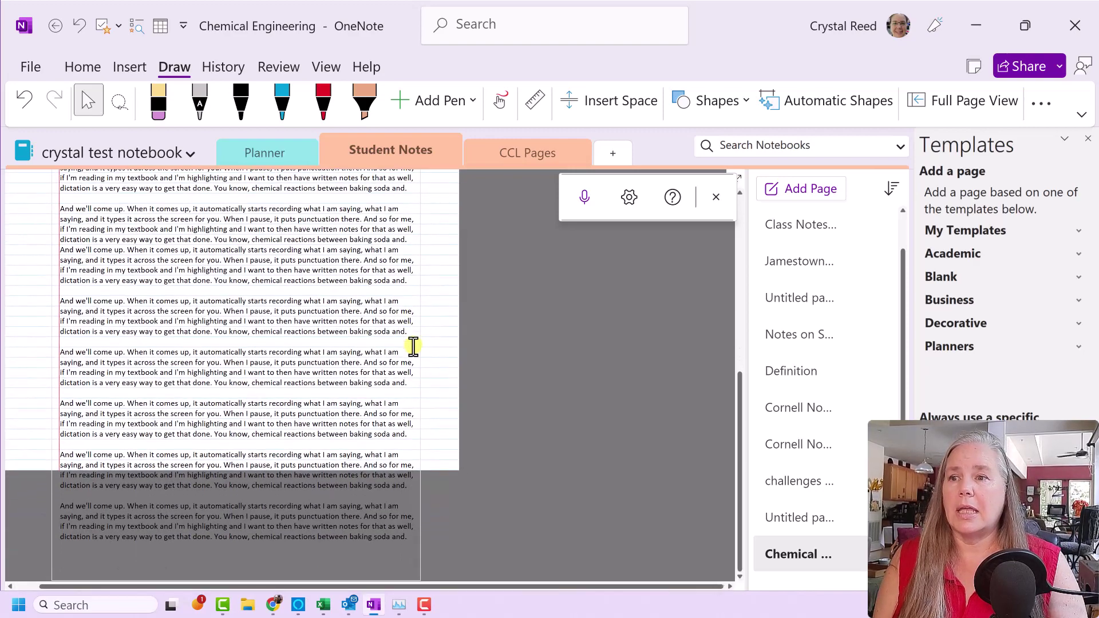
key(Return)
key(ctrl+v)
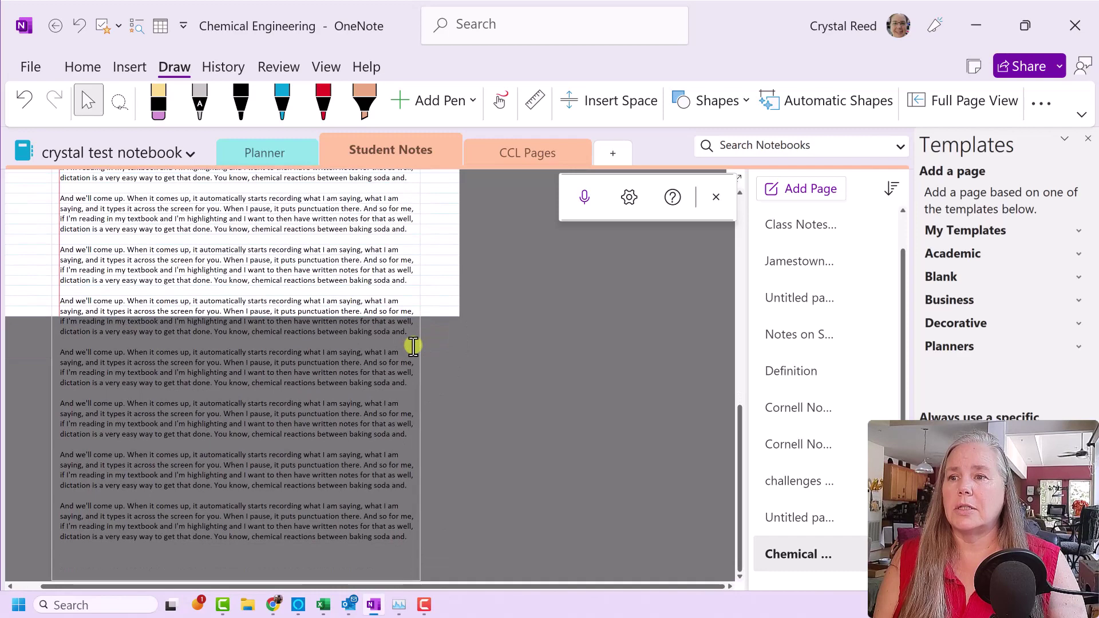
key(ctrl+v)
key(ctrl+v)
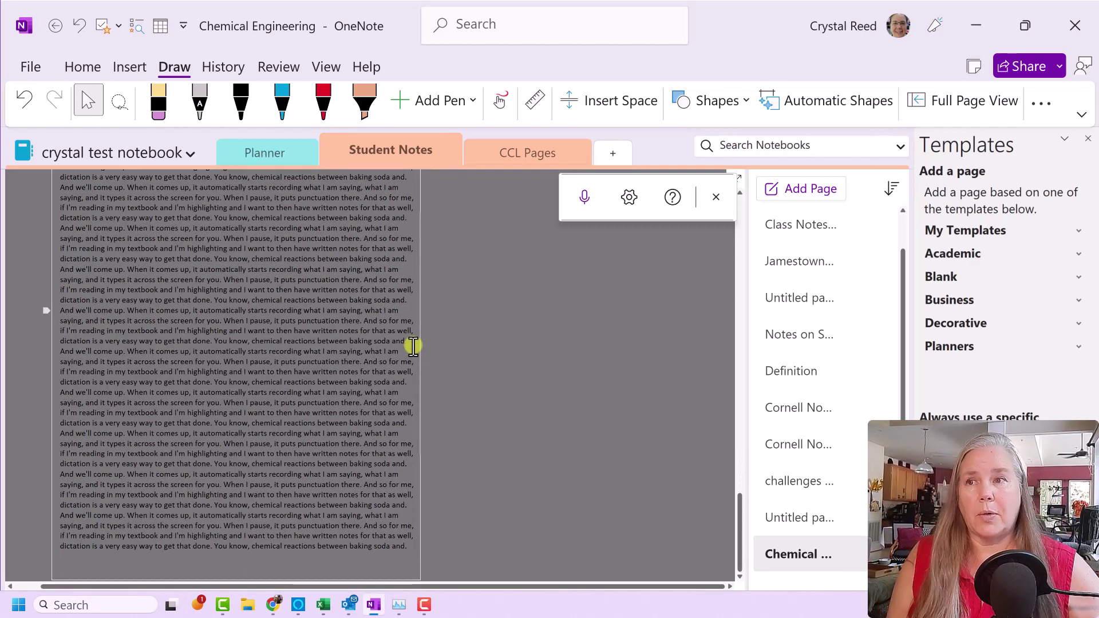
Step: Scroll to the top and type 'Chemical Reactions' as the page title
scroll(418, 375, up, 3)
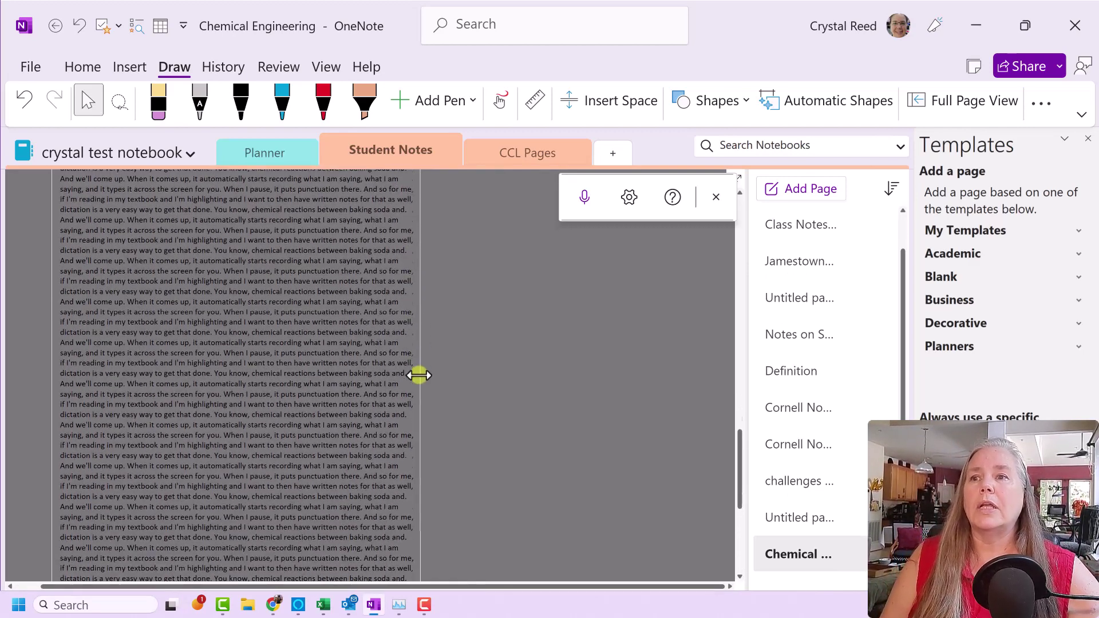
scroll(419, 375, up, 5)
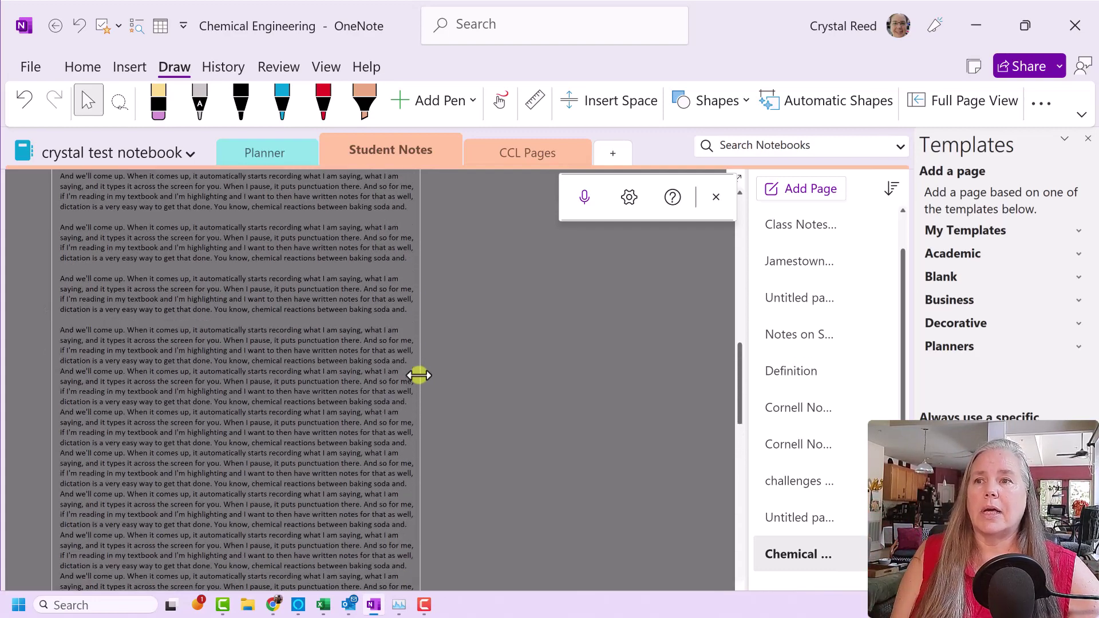
scroll(419, 374, up, 5)
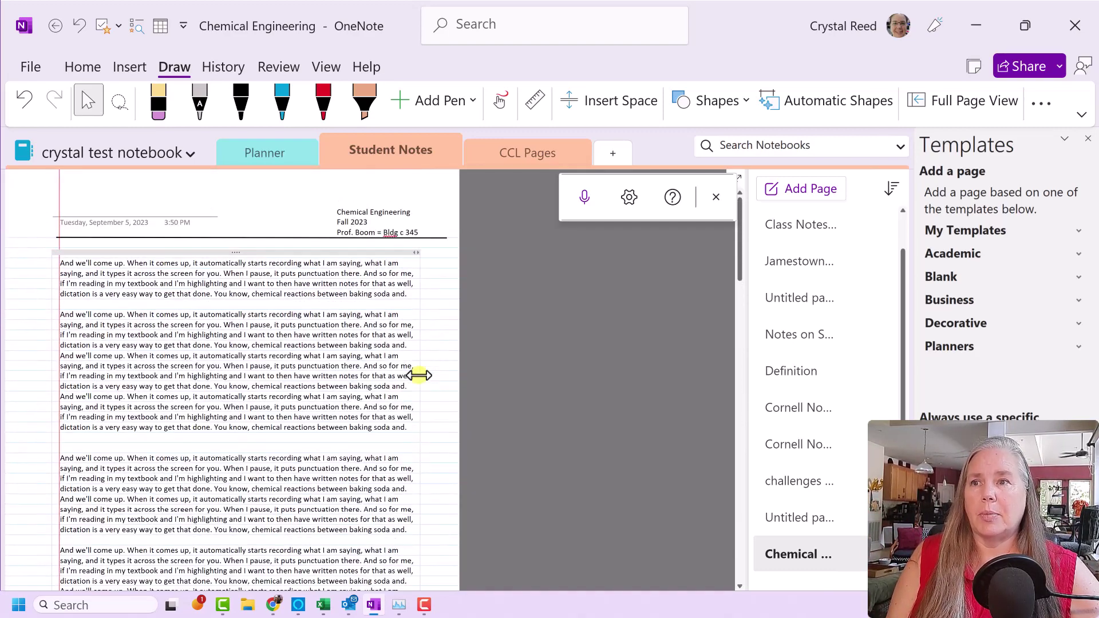
click(88, 204)
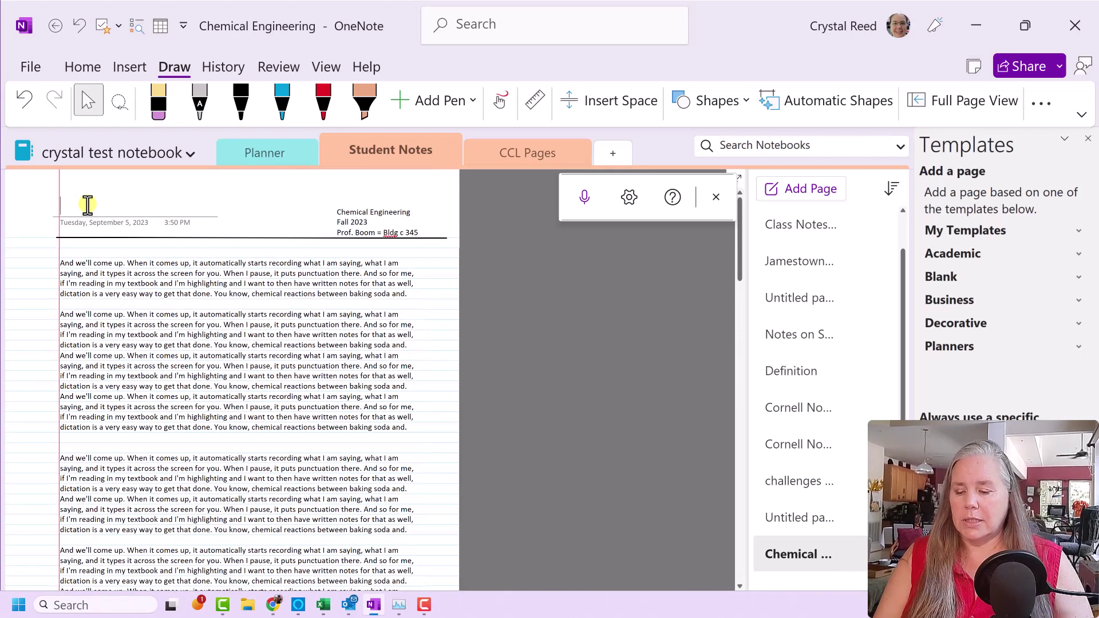
text(Chemical )
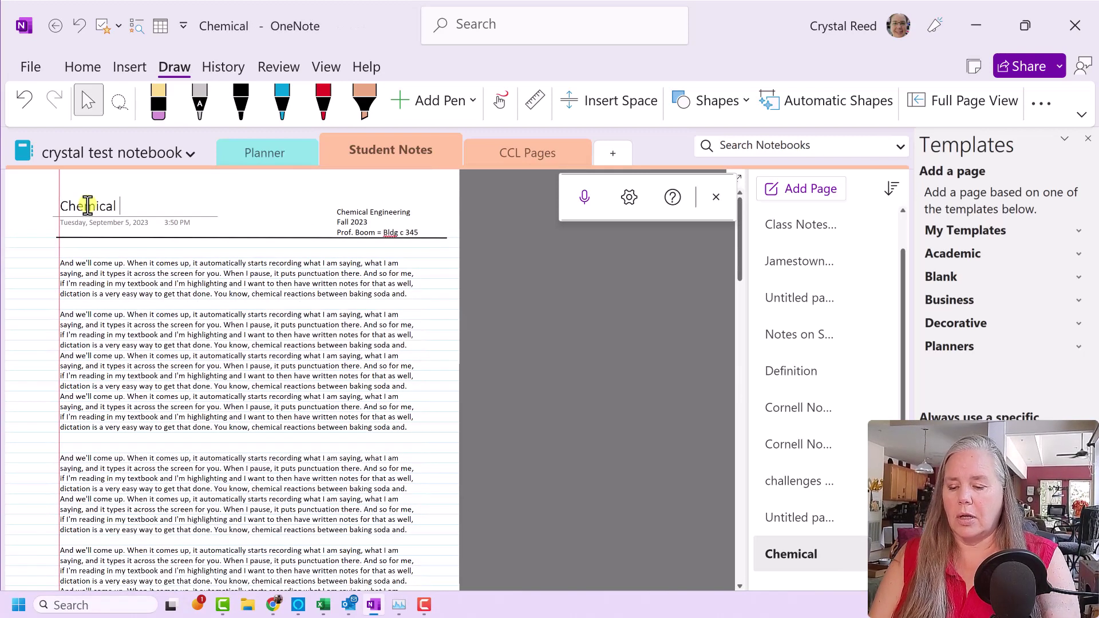
text(Reactions)
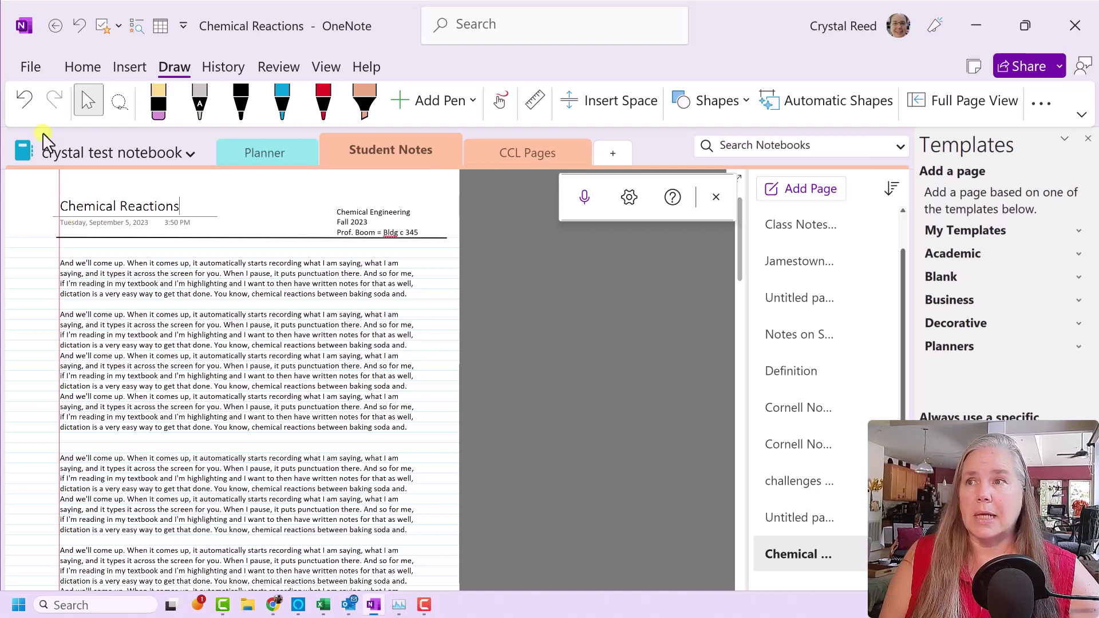
Step: Open Print Preview for the Chemical Reactions page from the File menu's Print options
click(31, 68)
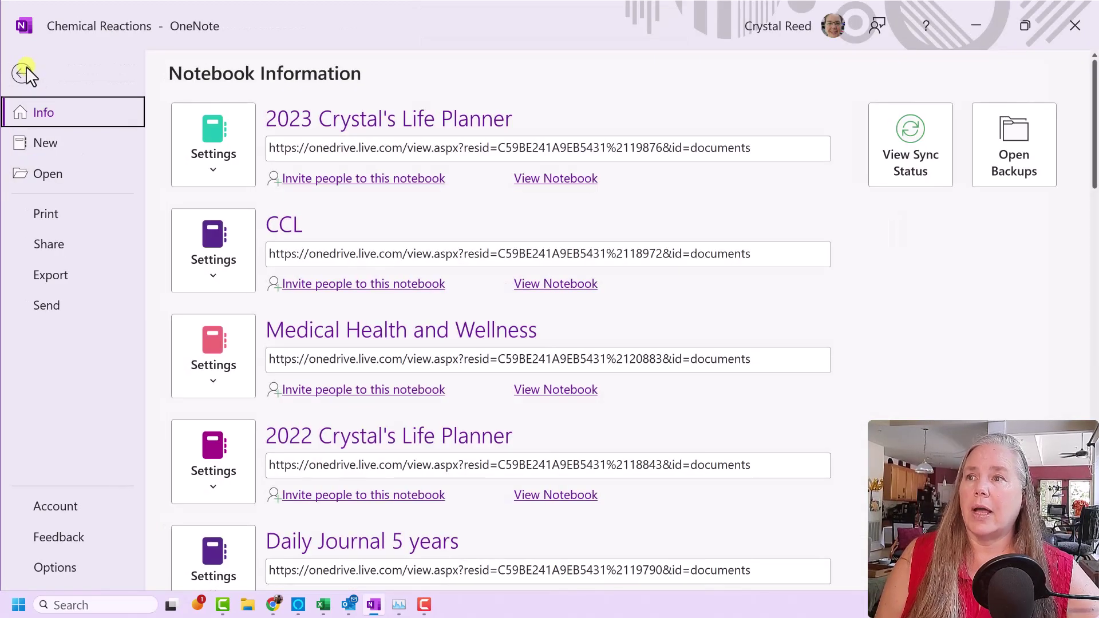
click(56, 213)
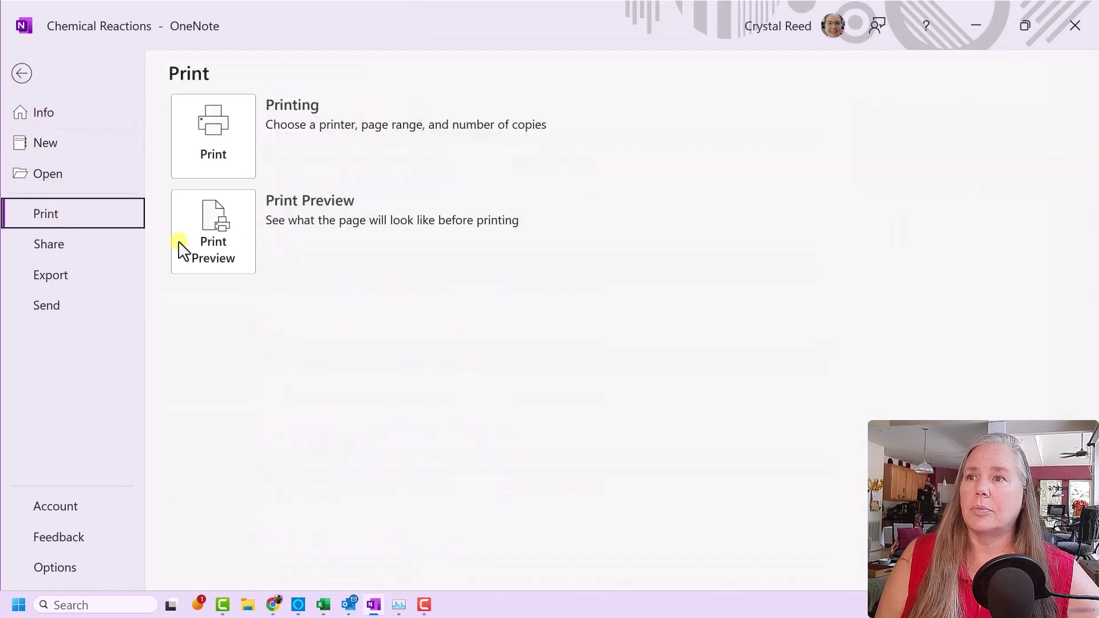
click(206, 225)
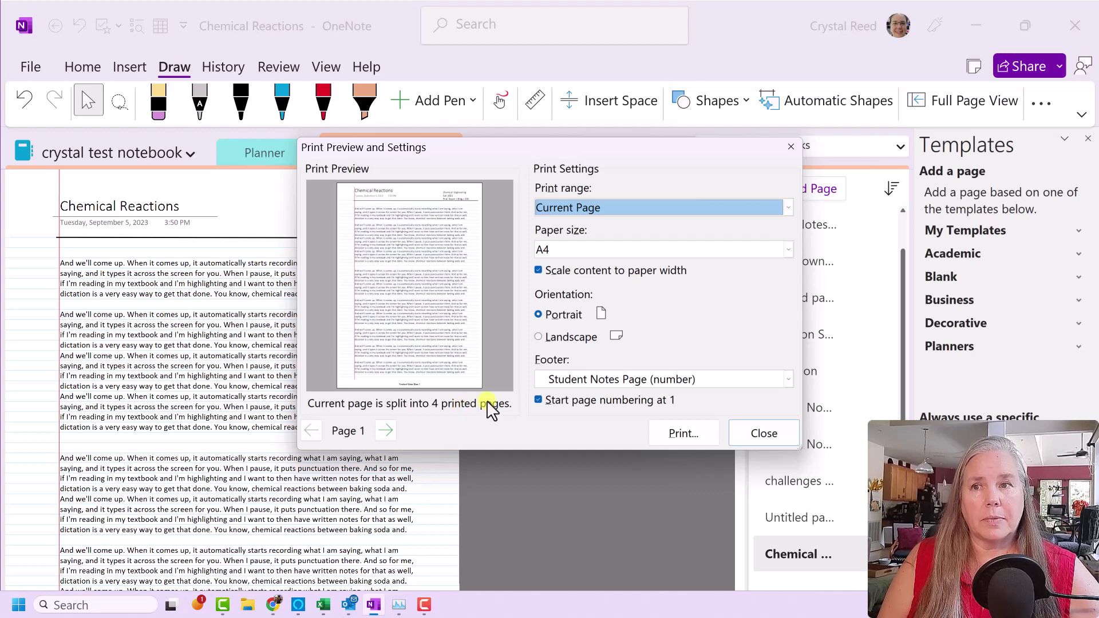
Step: Step through printed pages 1 to 4 and back to page 1
click(385, 430)
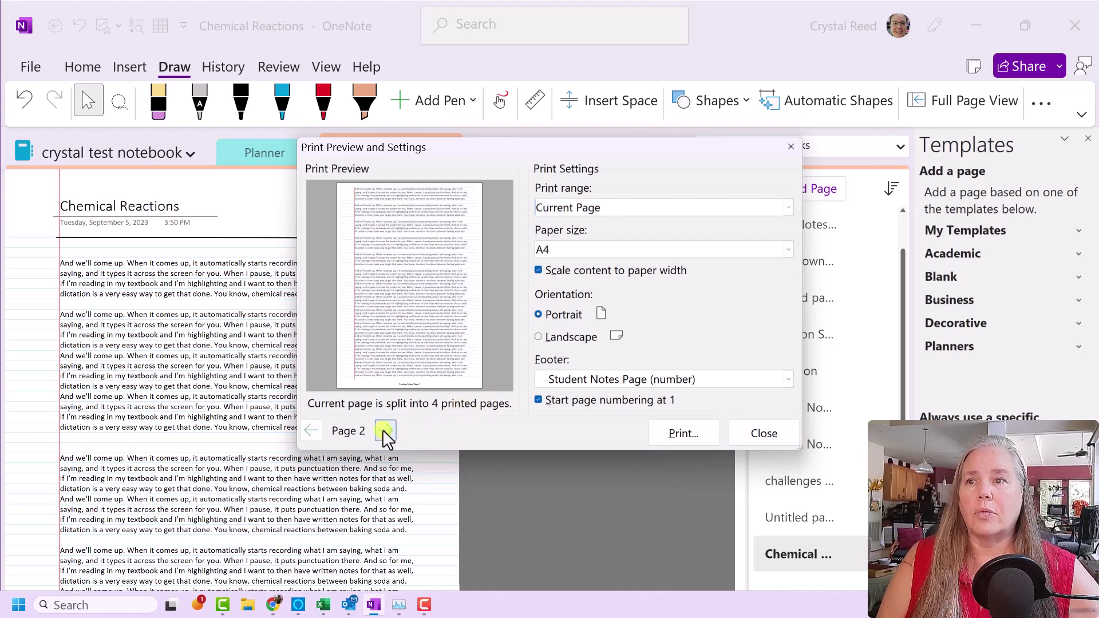
click(385, 430)
click(385, 431)
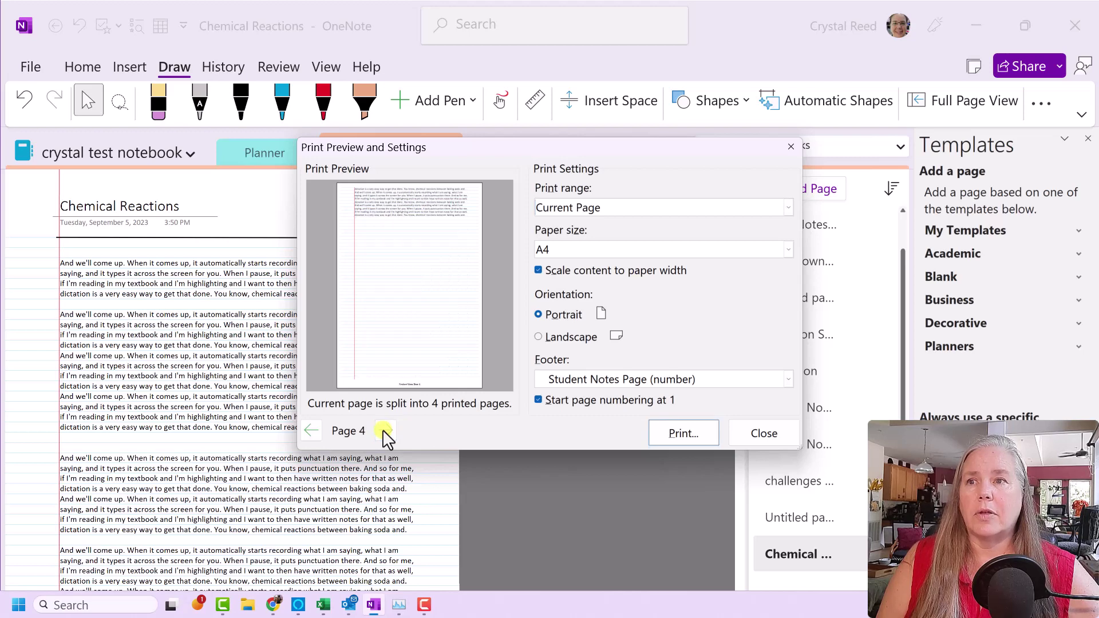
click(313, 431)
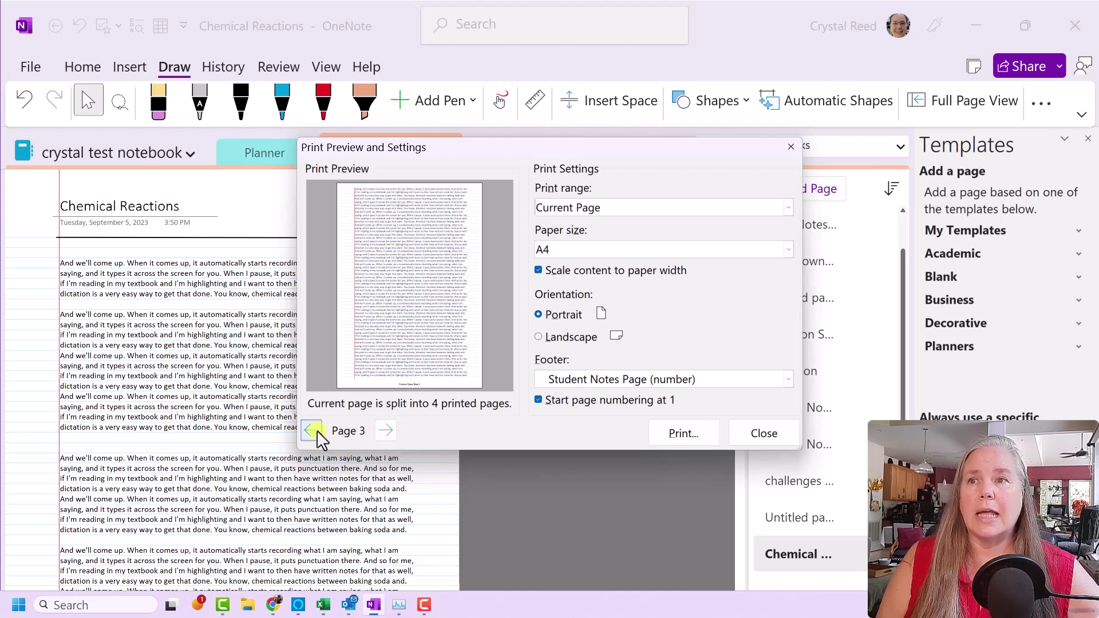
click(313, 431)
click(313, 430)
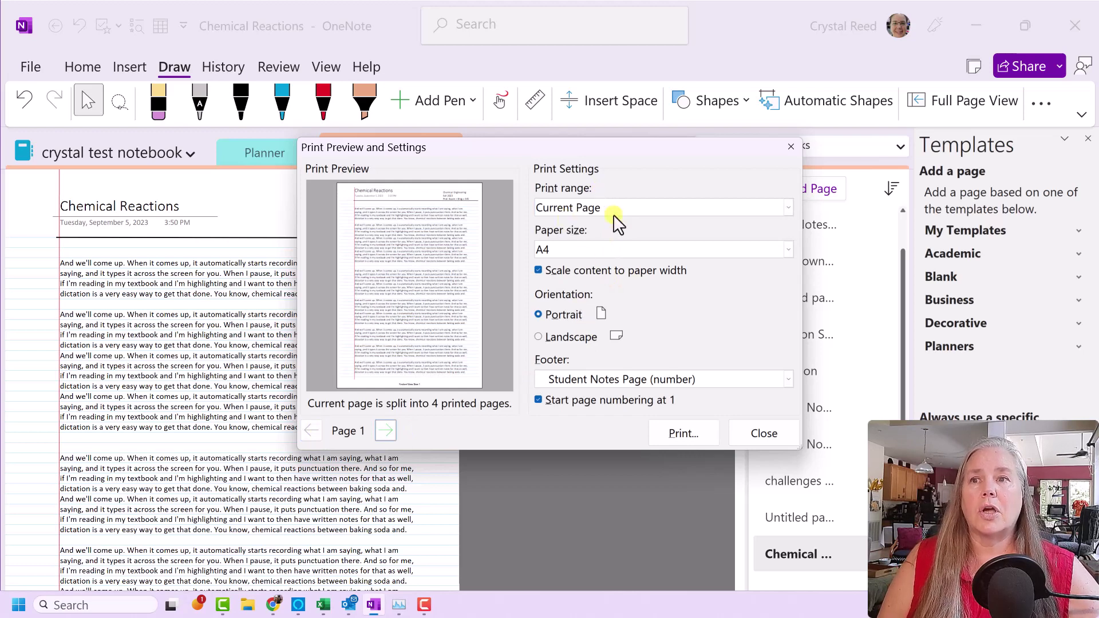
Step: Try Letter as the print paper size, then return to A4
click(788, 248)
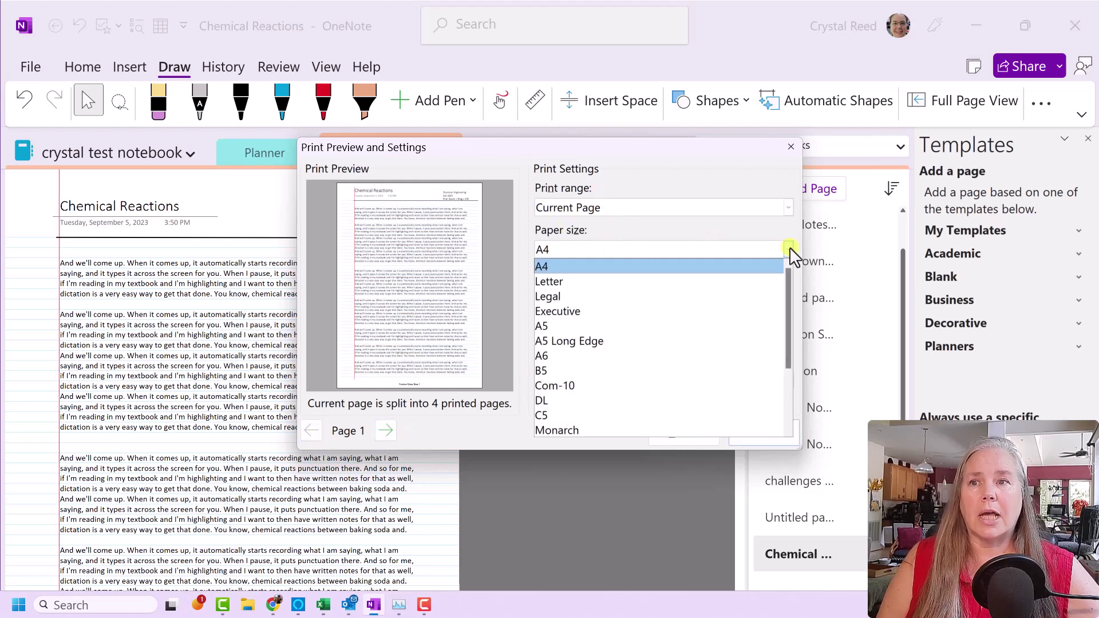
click(720, 281)
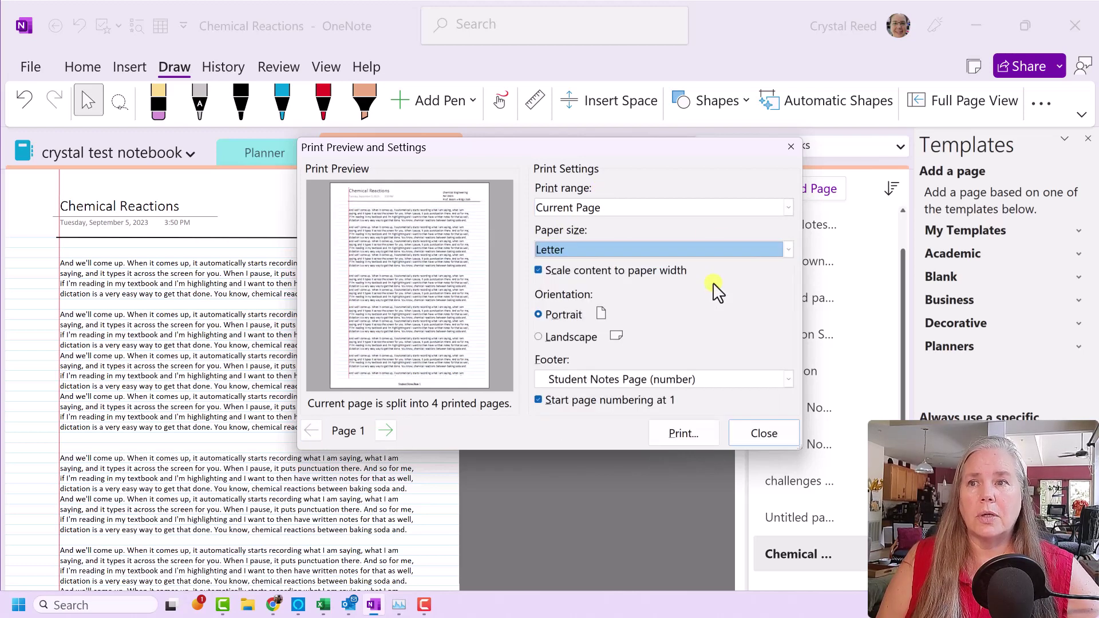
click(789, 248)
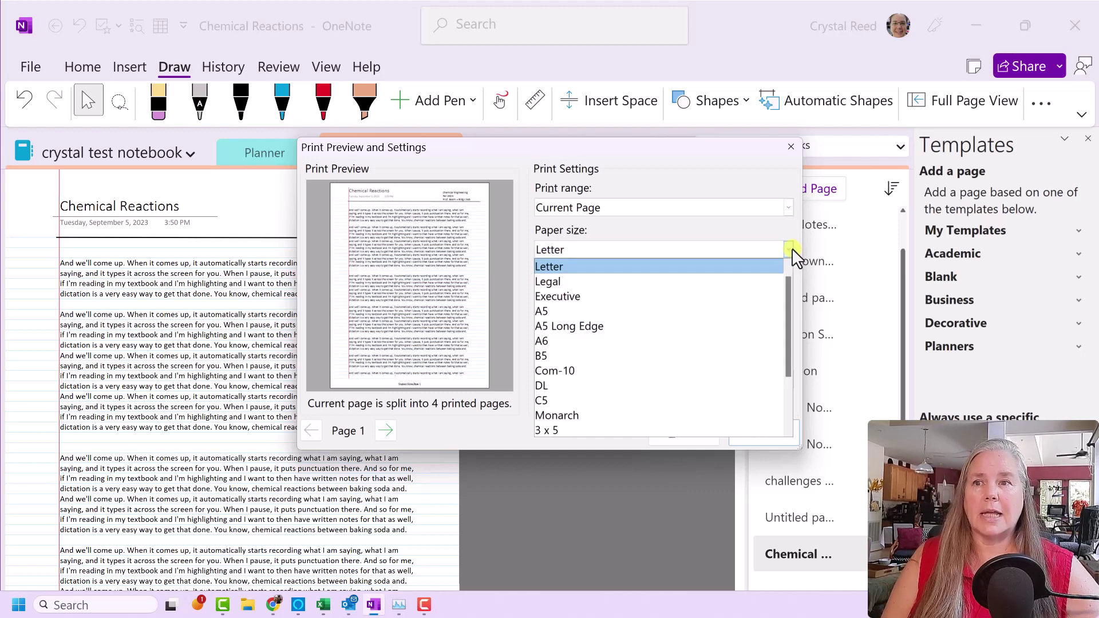
scroll(761, 264, up, 1)
click(746, 266)
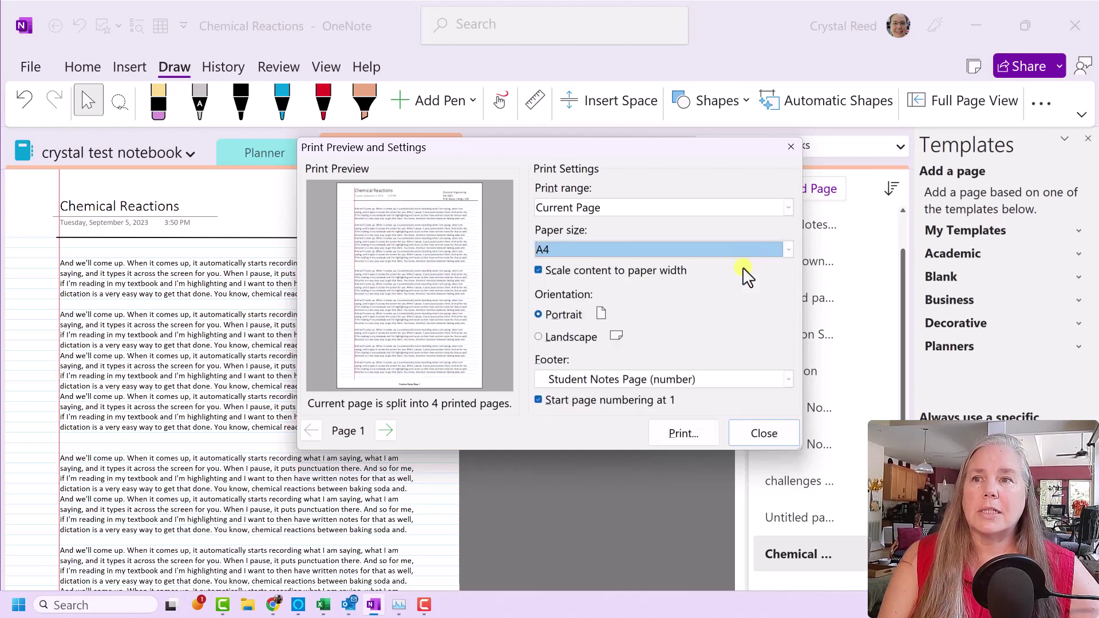
Step: Switch the print paper to A5, then back to A4
click(790, 249)
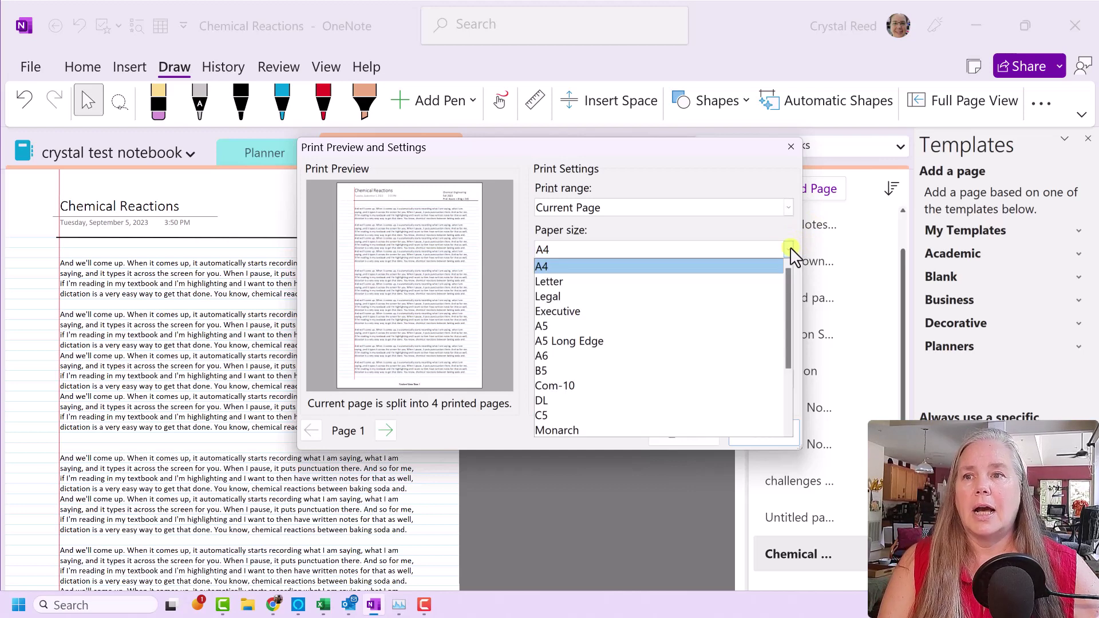
click(707, 331)
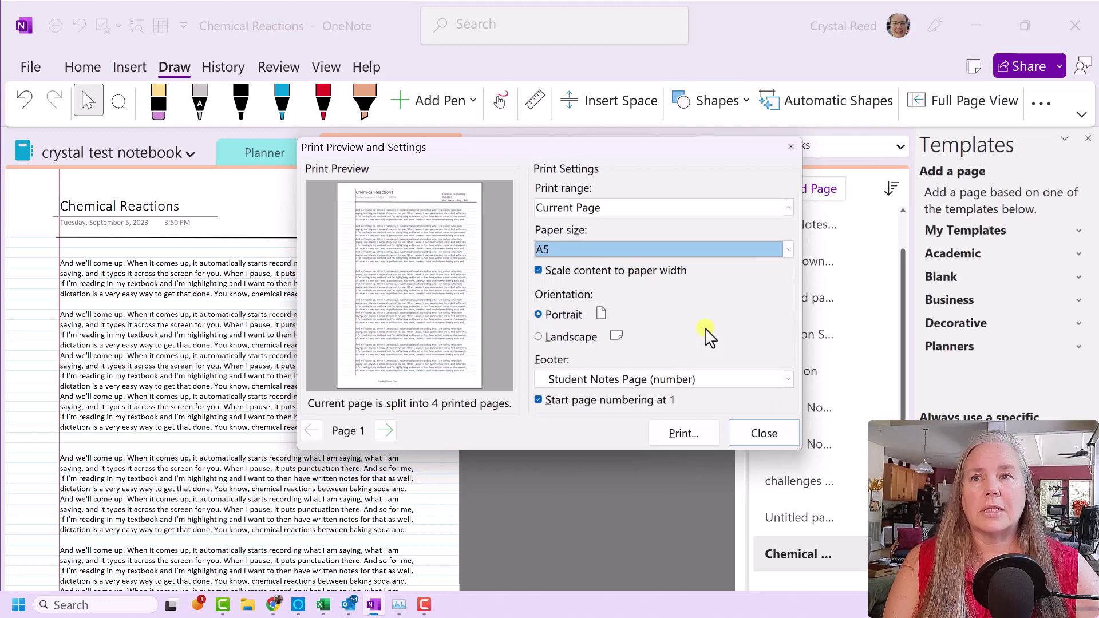
click(788, 249)
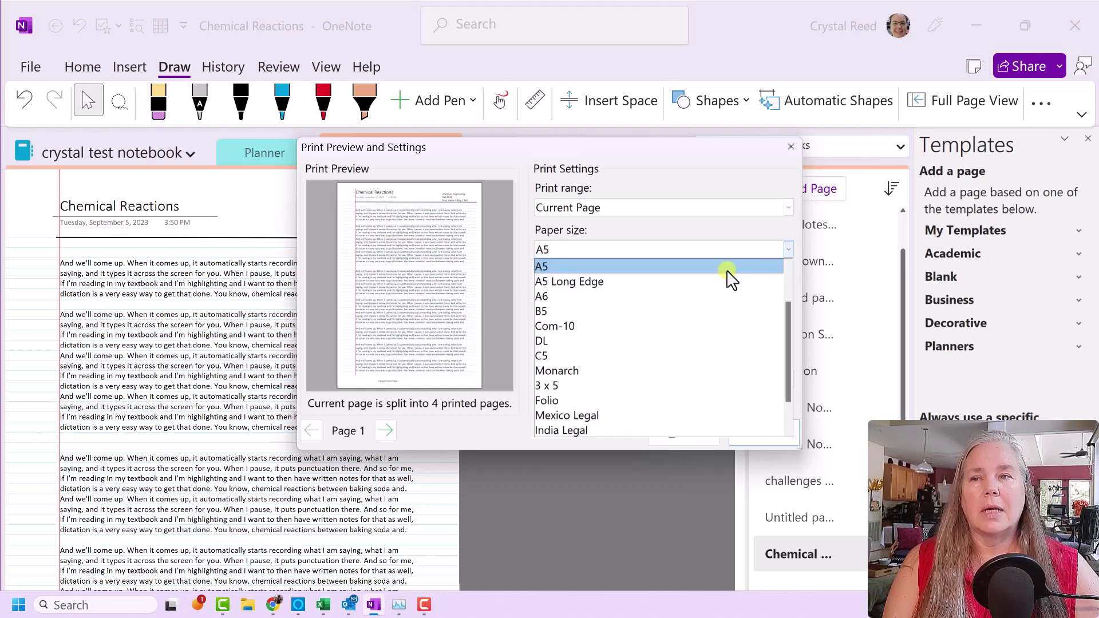
scroll(730, 279, up, 2)
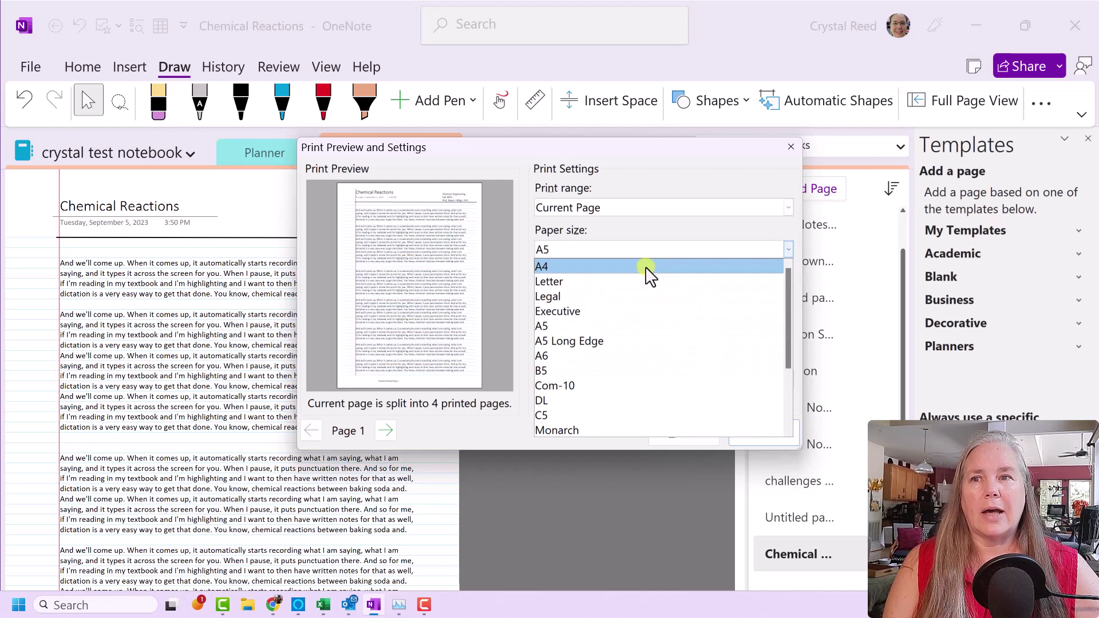
click(650, 270)
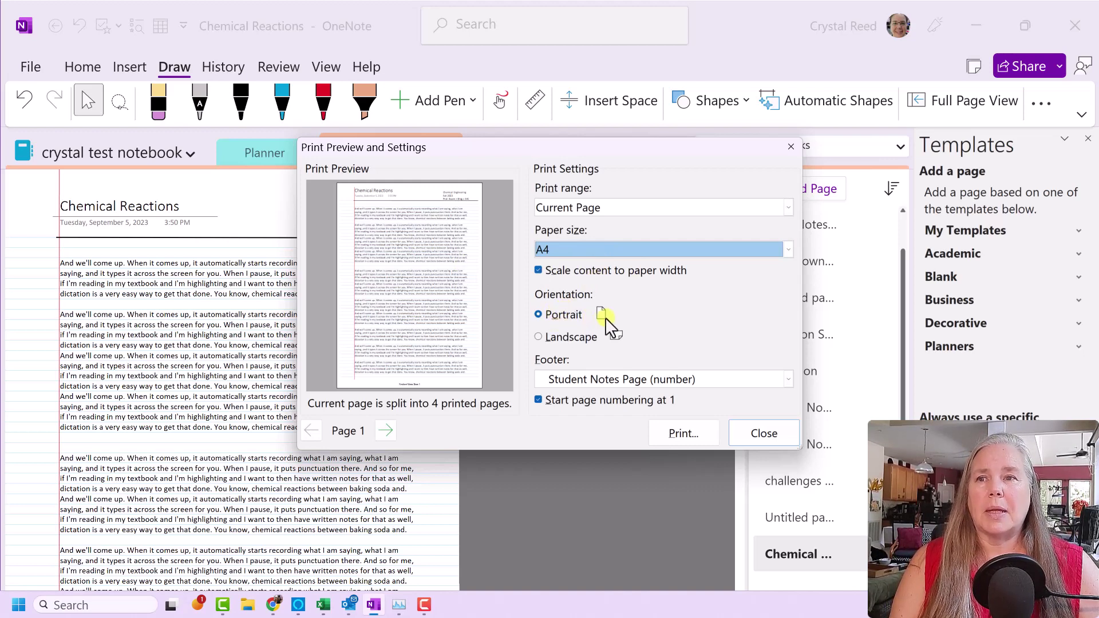
Step: Preview the printout in landscape orientation, paging through to its last page
click(539, 337)
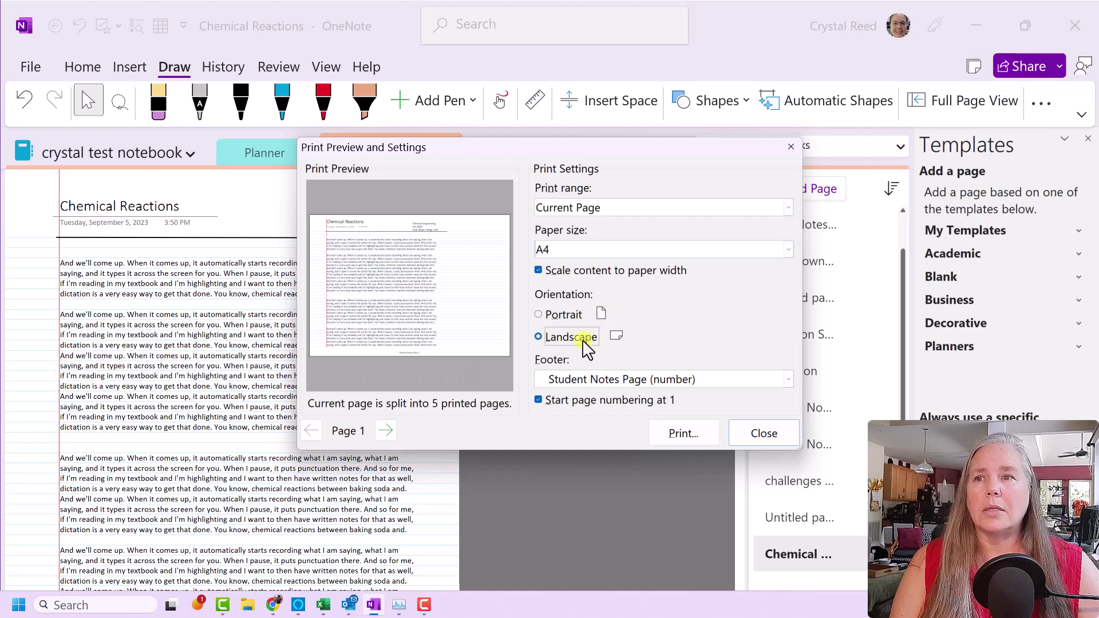
click(386, 430)
click(386, 431)
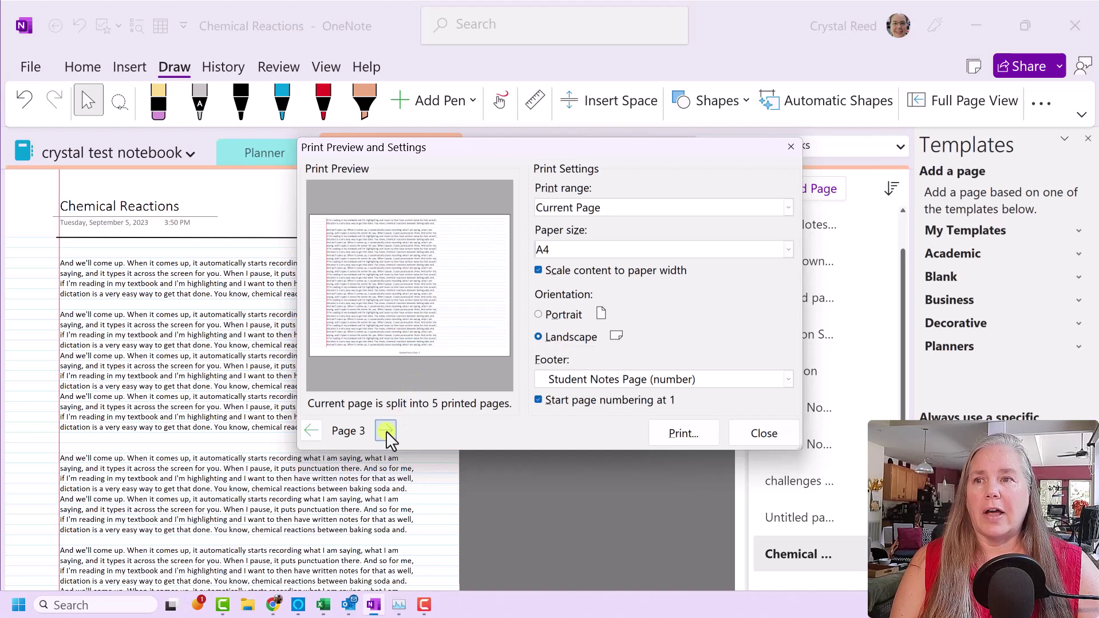
click(386, 430)
click(385, 431)
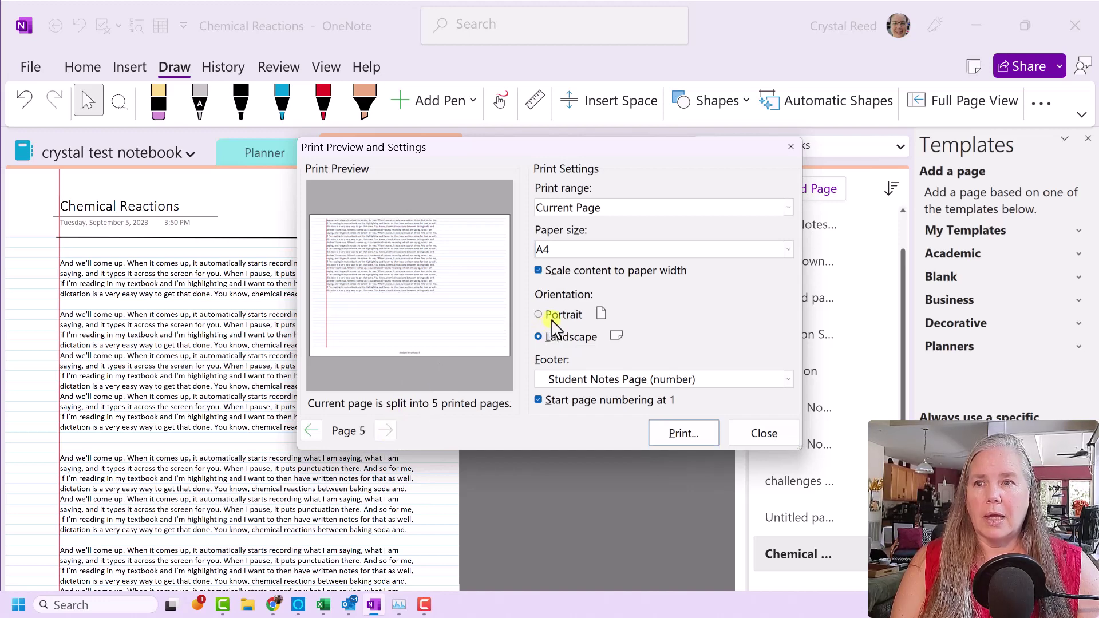
Step: Switch back to portrait and page through the 4 A4 pages, returning to page one
click(550, 317)
click(386, 430)
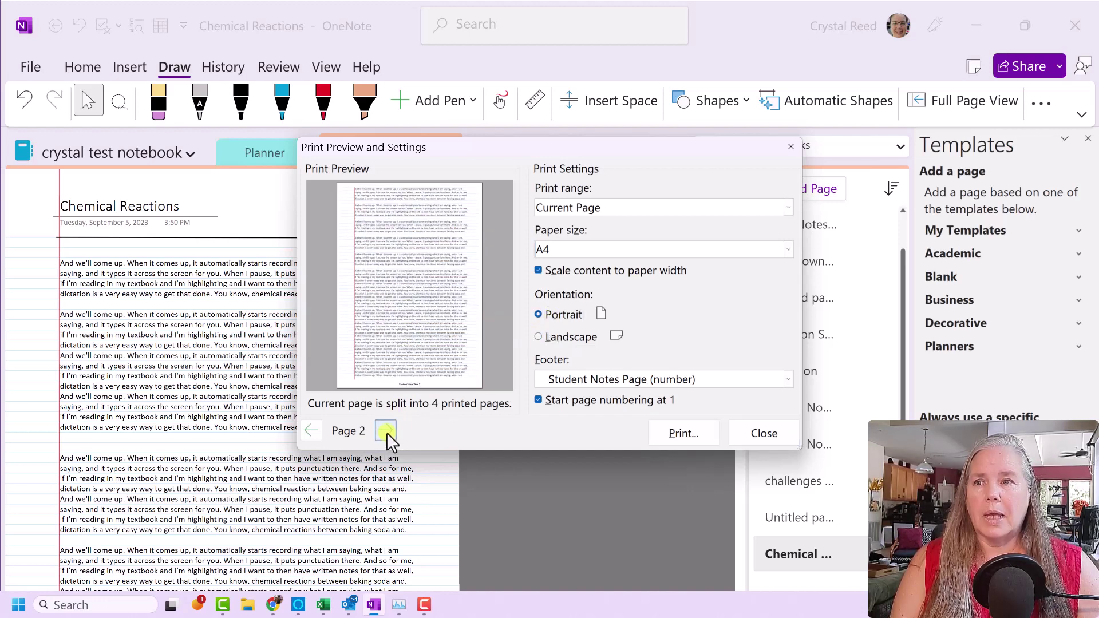
click(386, 431)
click(386, 431)
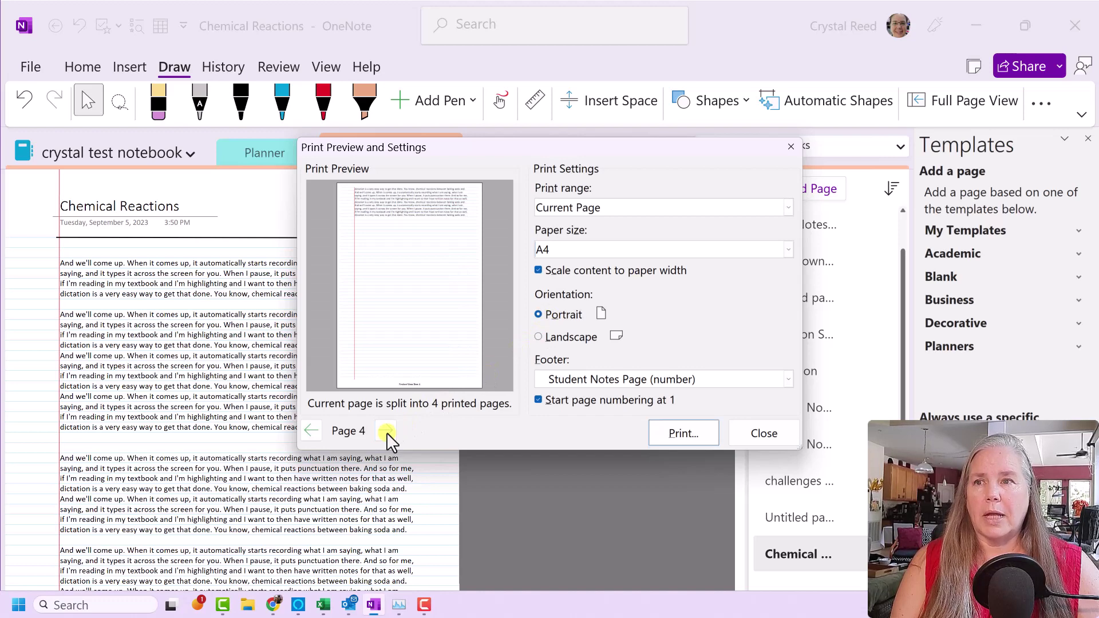
click(314, 429)
click(312, 428)
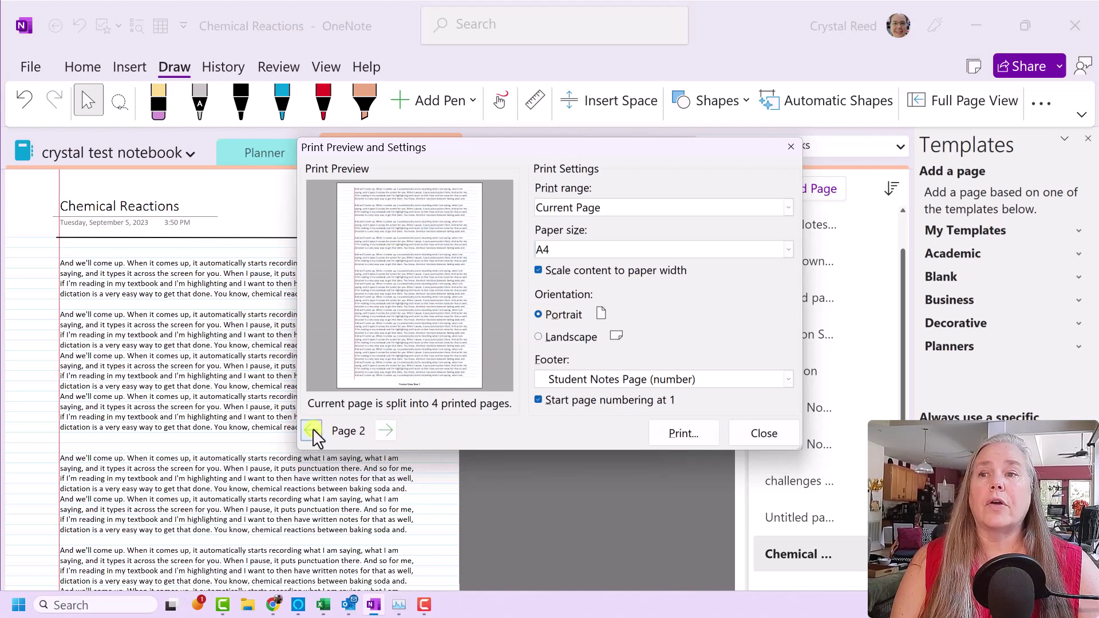
click(312, 429)
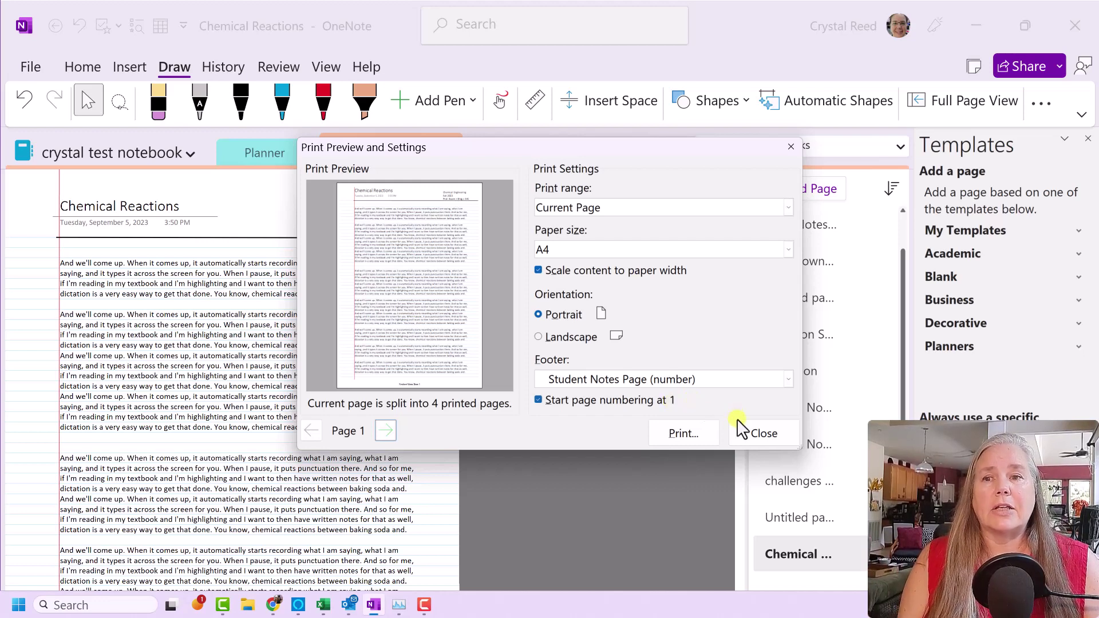
click(757, 435)
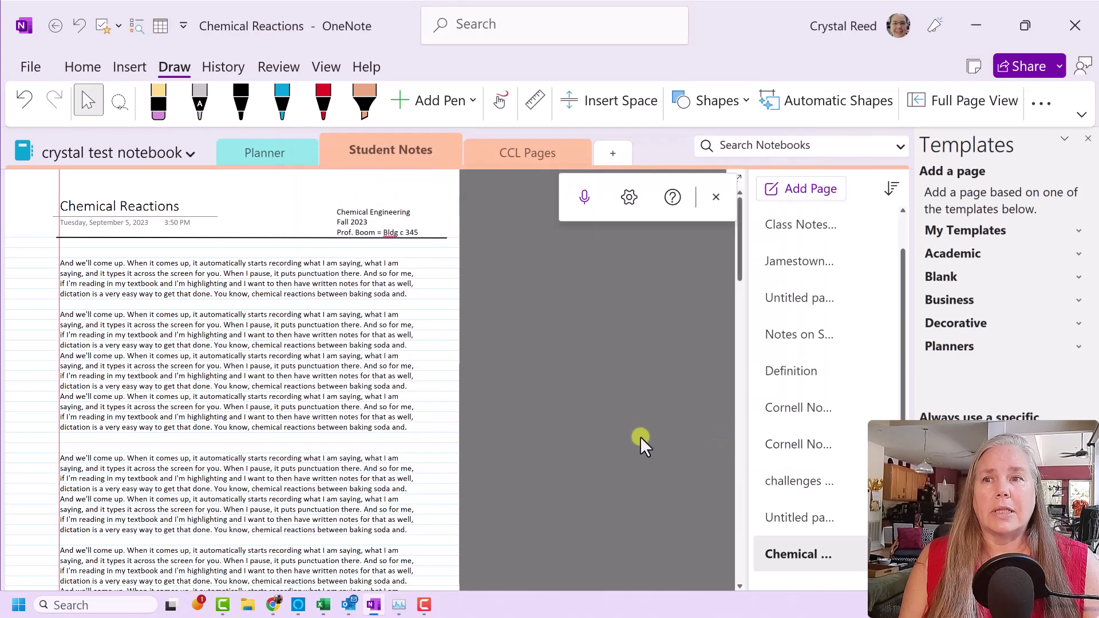
scroll(623, 439, down, 5)
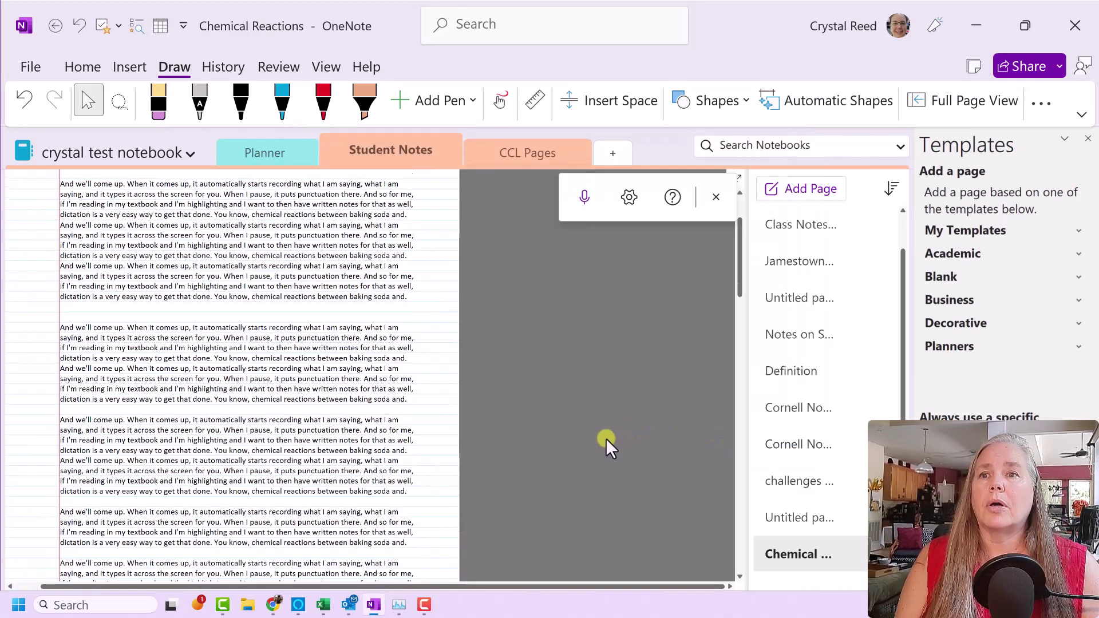
scroll(606, 437, down, 5)
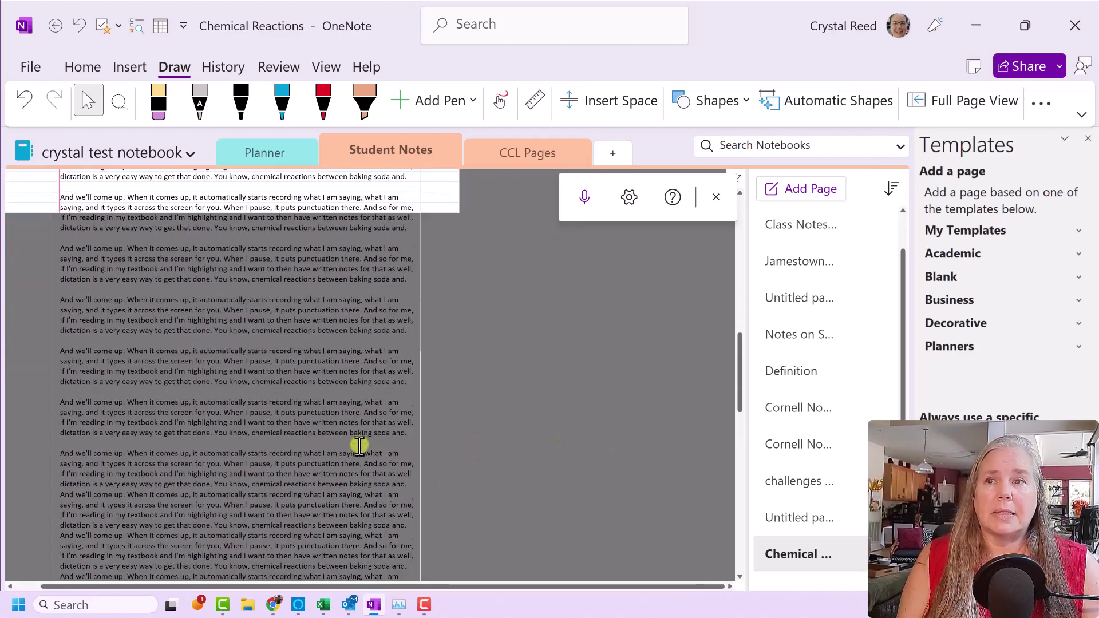
scroll(359, 446, up, 10)
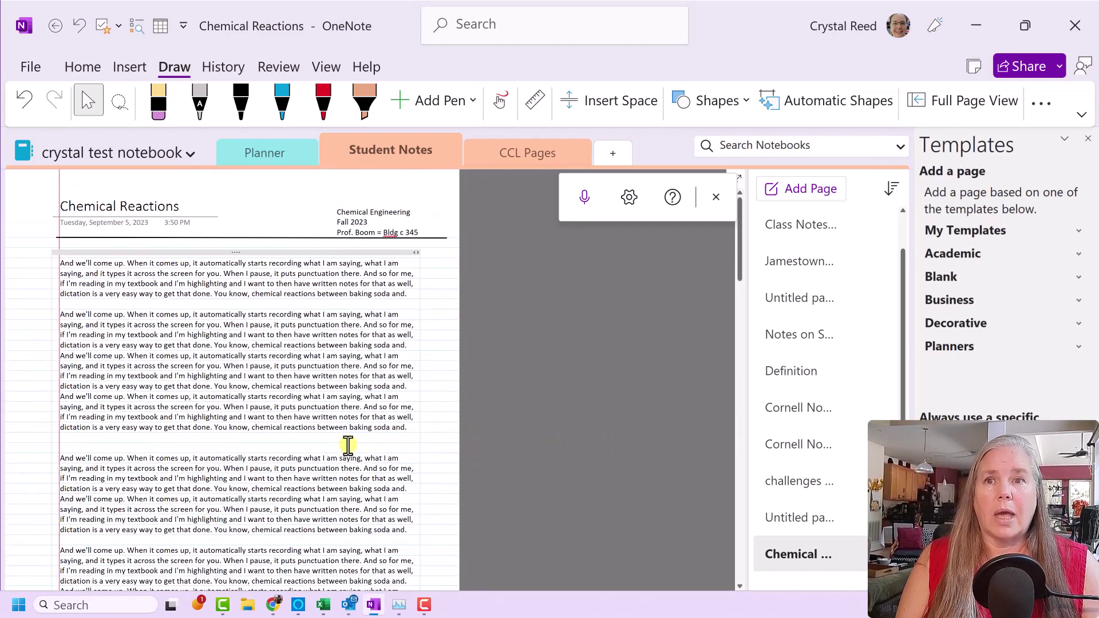
Step: Close the Templates pane and set the page's paper size to Auto
click(1088, 139)
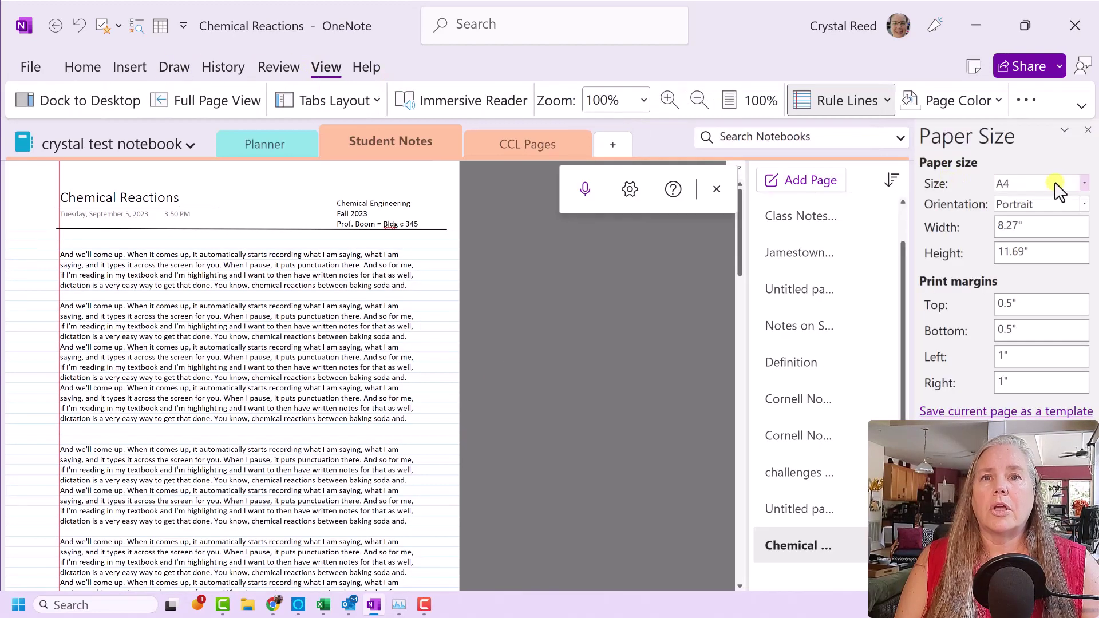
click(1059, 183)
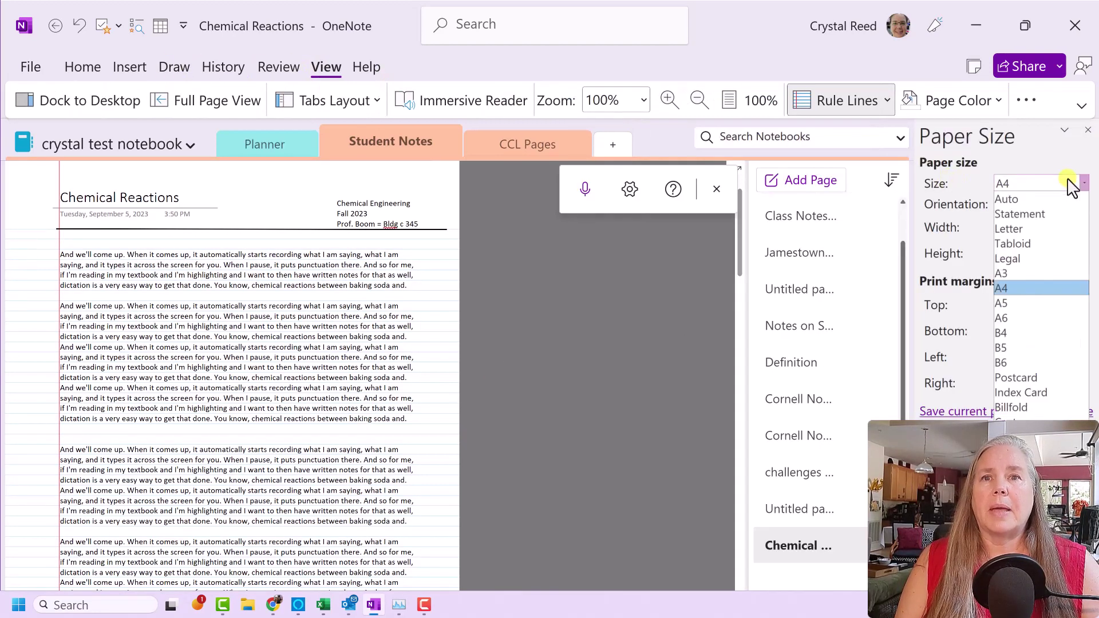
click(1005, 198)
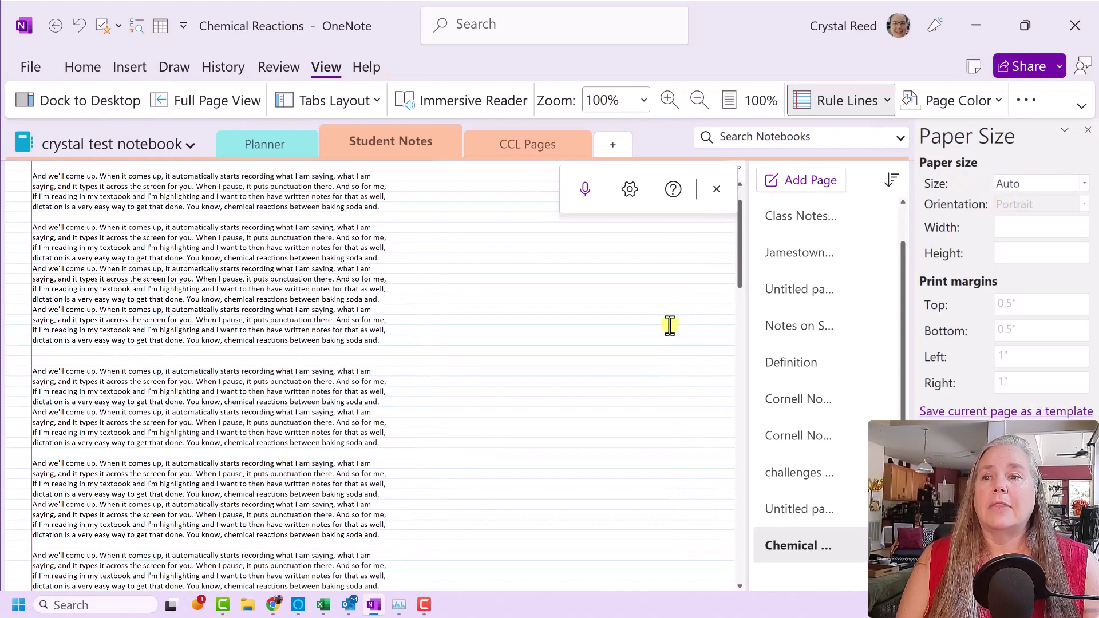
Step: Select and delete all page content, then undo the deletion to restore it
scroll(670, 325, down, 2)
key(ctrl+a)
key(Delete)
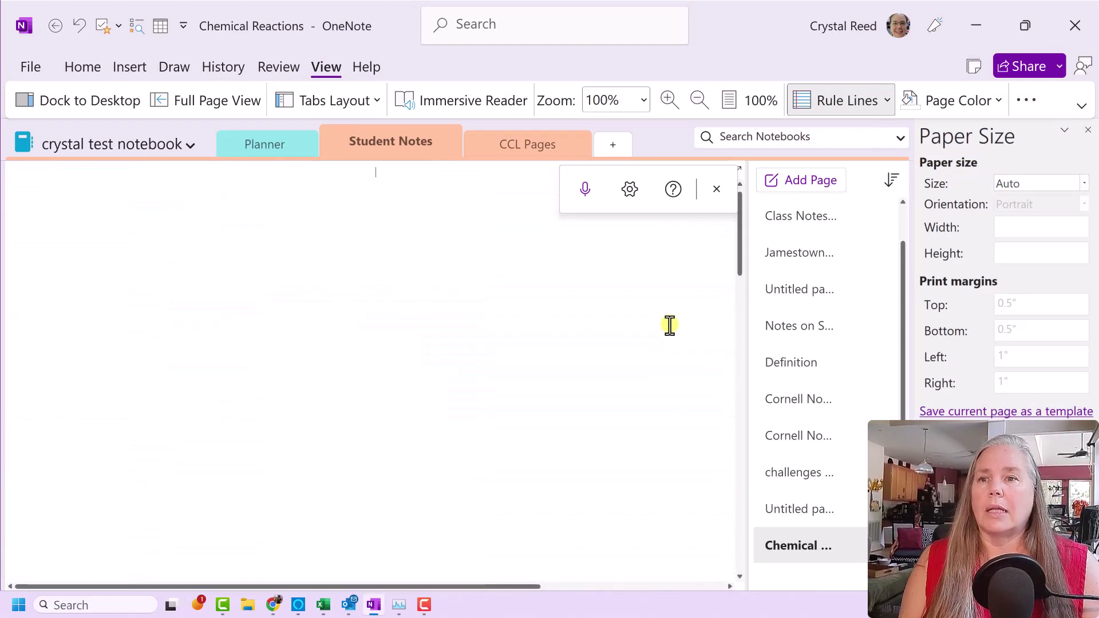
key(ctrl+z)
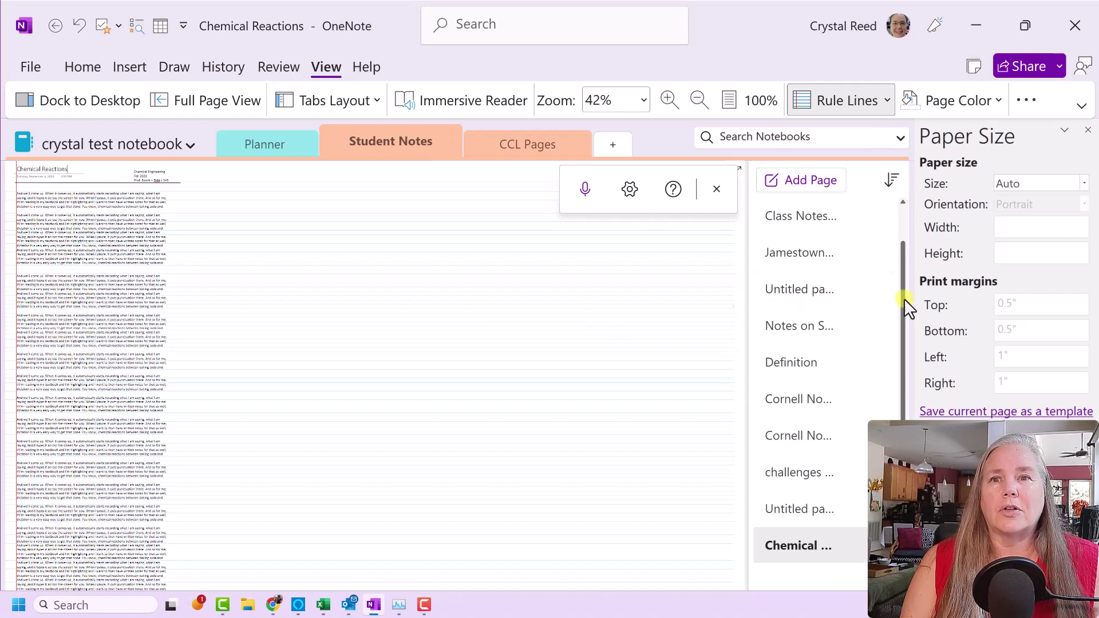
scroll(907, 282, up, 2)
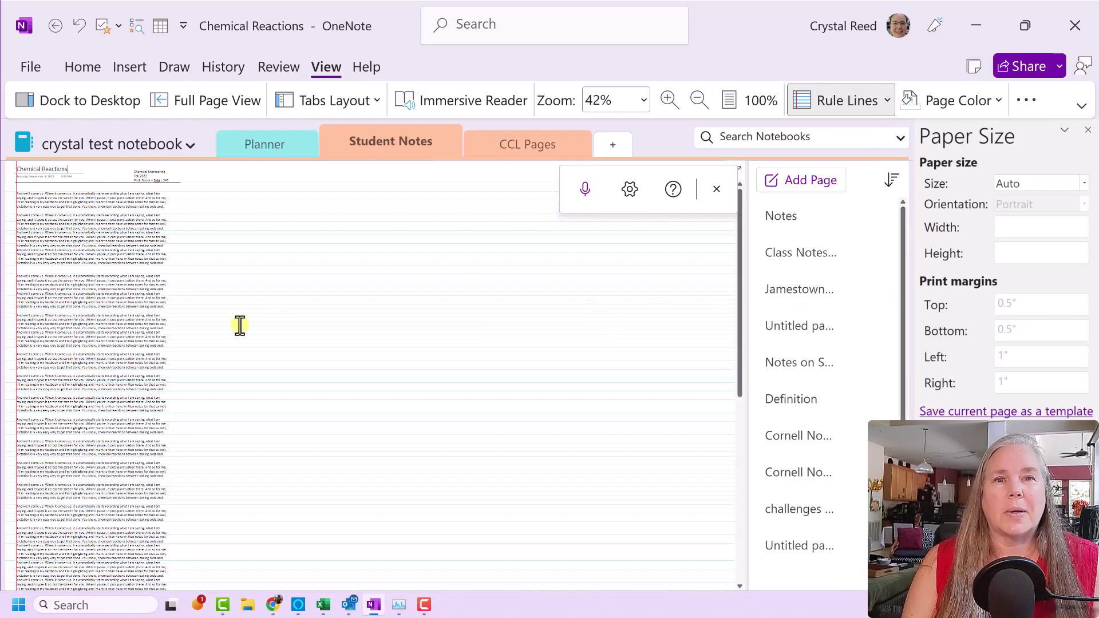